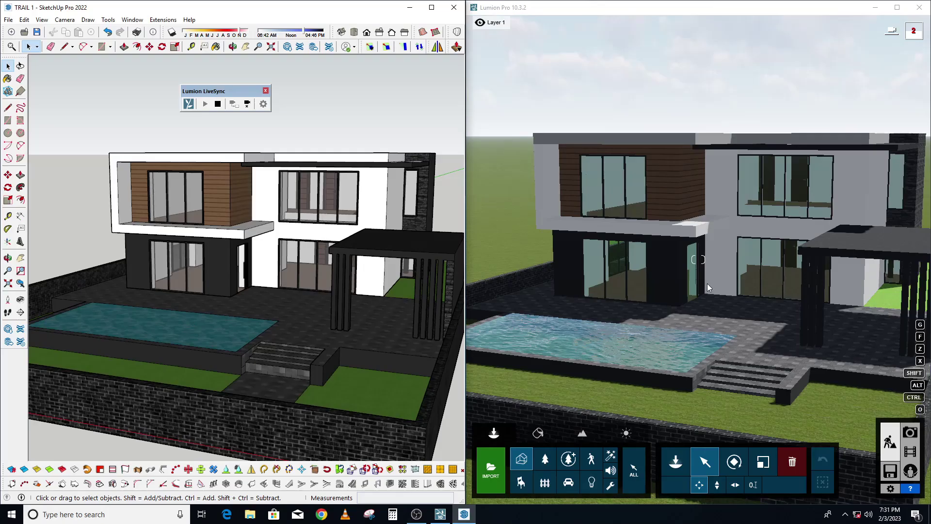
Orbit the house to a lower, more frontal view and zoom in while Lumion follows live.
middle_drag(288, 331, 248, 328)
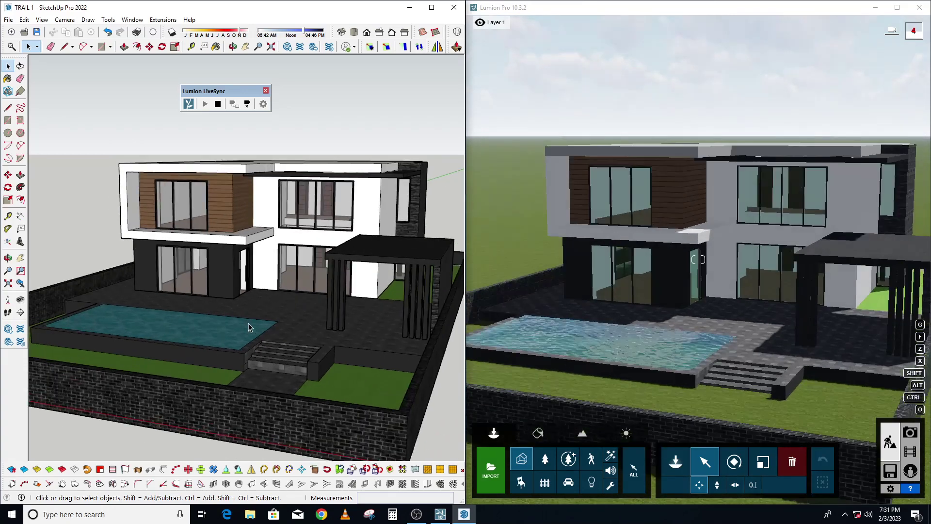
mouse_move(76, 254)
mouse_down()
mouse_move(185, 216)
mouse_move(137, 214)
mouse_move(269, 222)
mouse_move(193, 238)
mouse_up()
scroll(185, 215, up, 5)
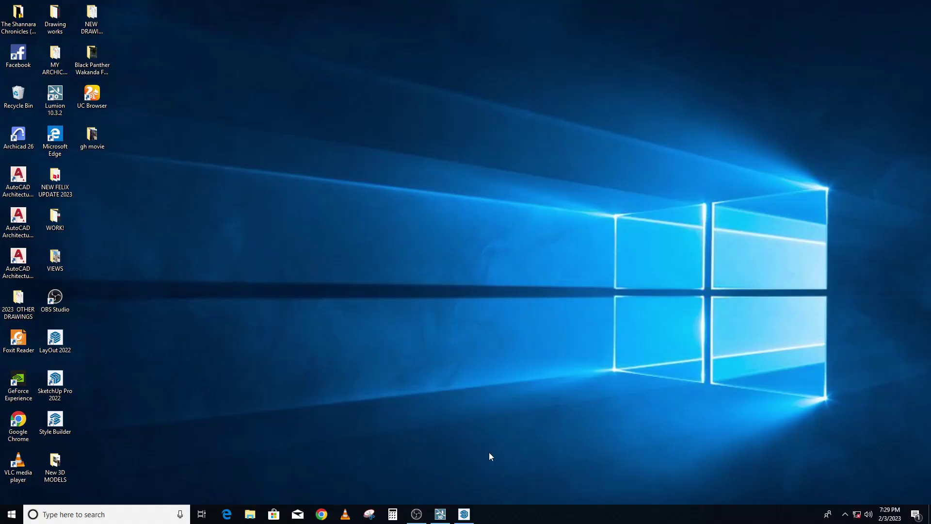
Erase the default person figure and float the Lumion LiveSync toolbar over the viewport.
click(463, 517)
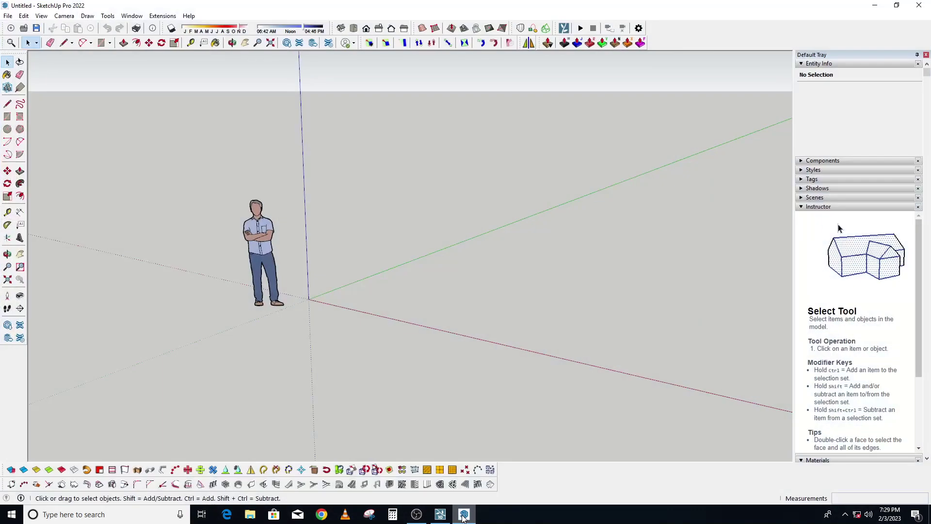
right_click(261, 238)
click(274, 240)
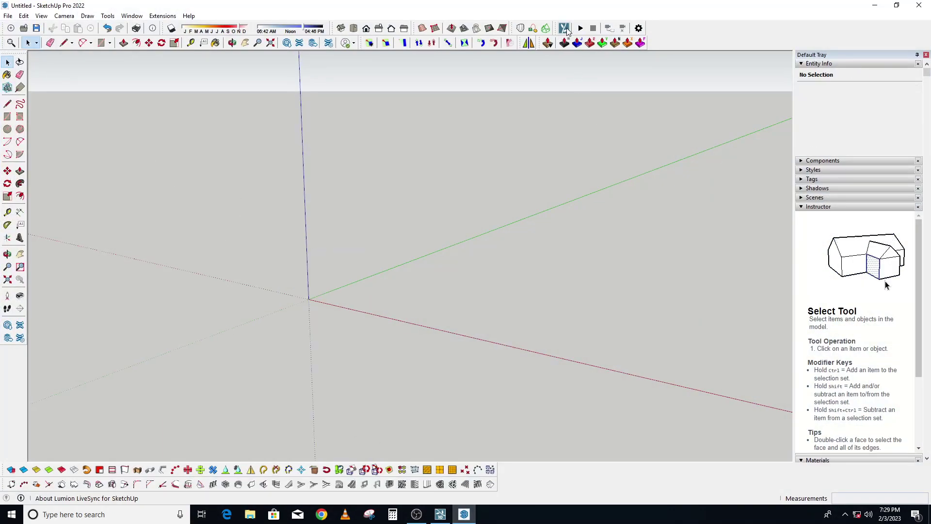
mouse_move(554, 29)
mouse_down()
mouse_move(362, 91)
mouse_move(371, 85)
mouse_up()
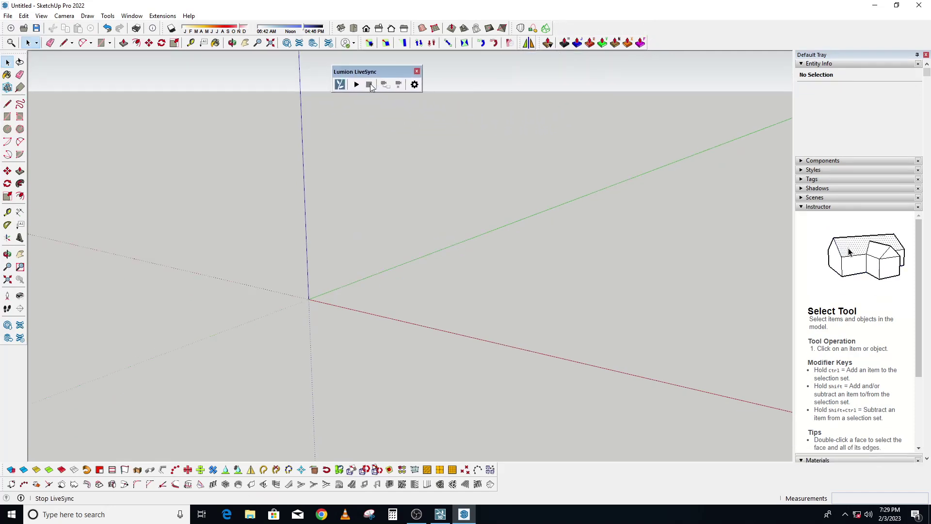
Import the 'Untitled (1)' house model from the New 3D MODELS folder.
click(7, 16)
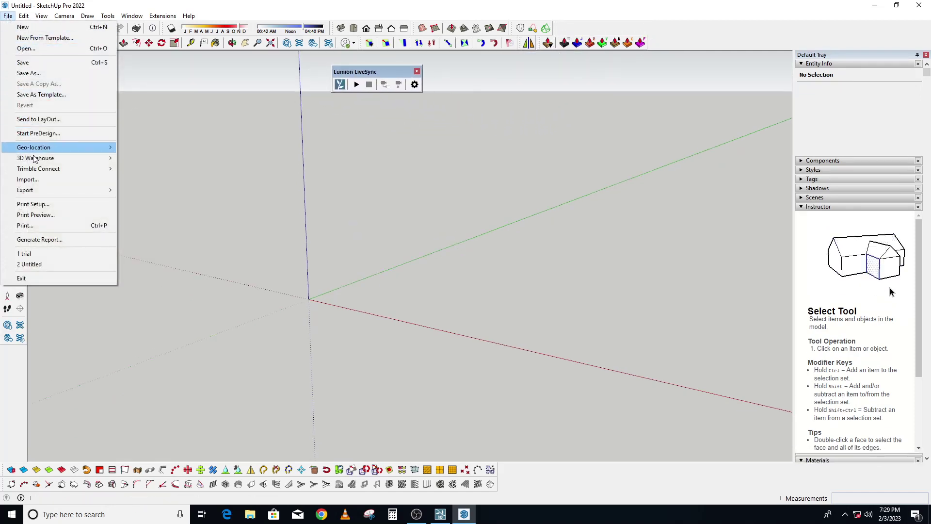
click(37, 179)
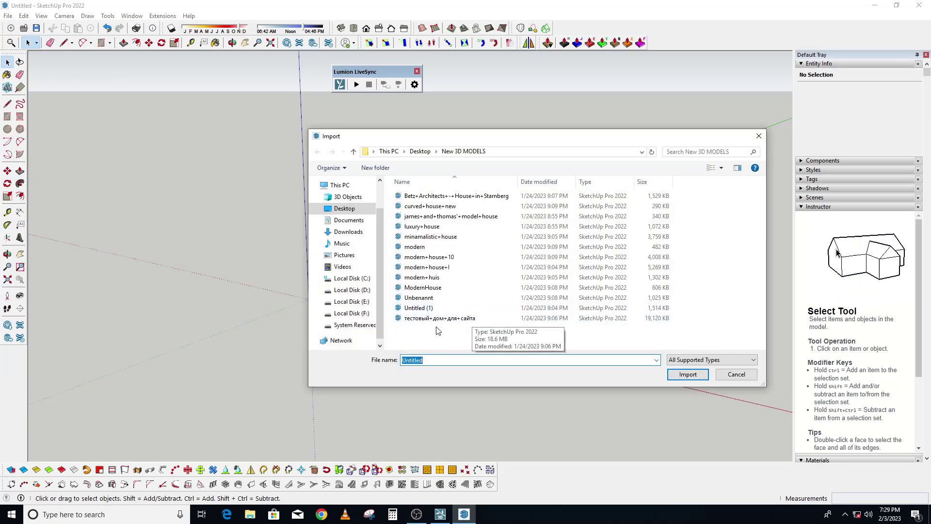
click(442, 311)
click(681, 375)
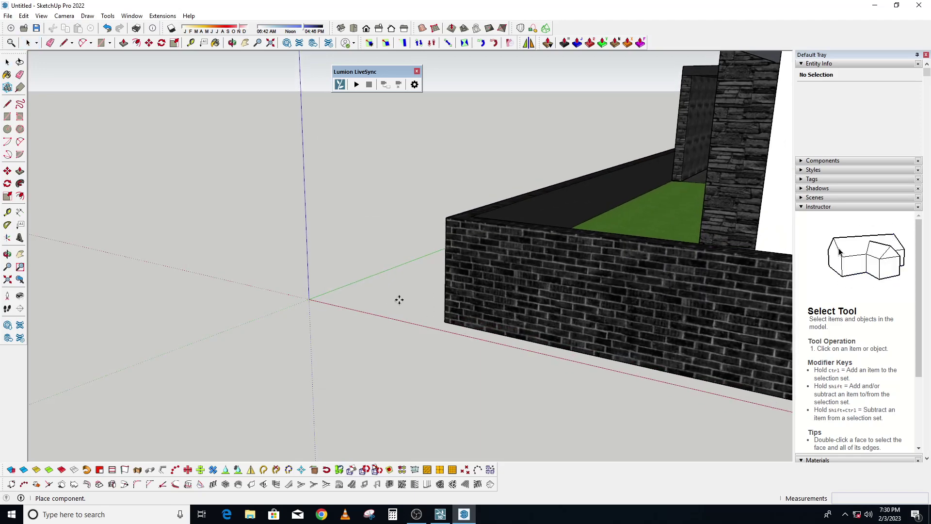
Place the imported house in the scene and orbit to look down on it from above.
click(345, 295)
scroll(322, 284, down, 3)
scroll(374, 214, down, 2)
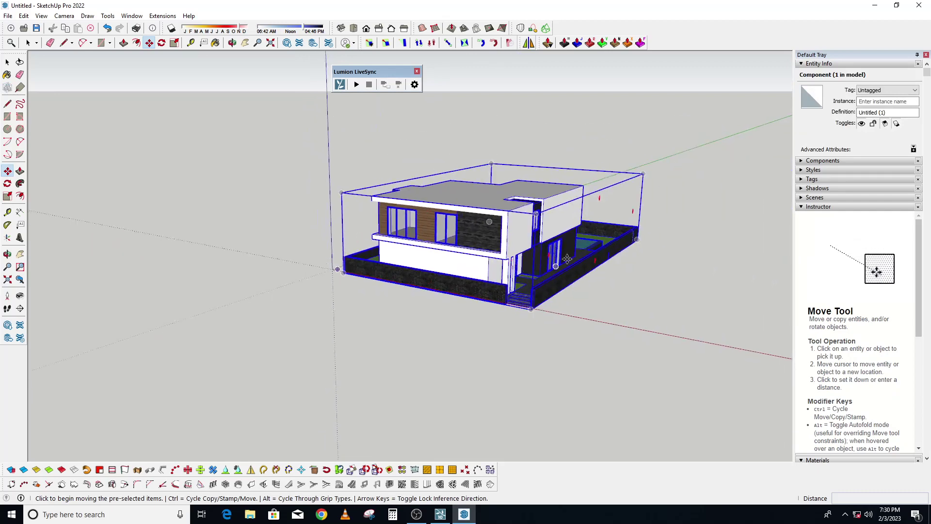
click(7, 263)
mouse_move(280, 287)
mouse_down()
mouse_move(604, 349)
mouse_move(596, 386)
mouse_move(374, 387)
mouse_move(373, 250)
mouse_up()
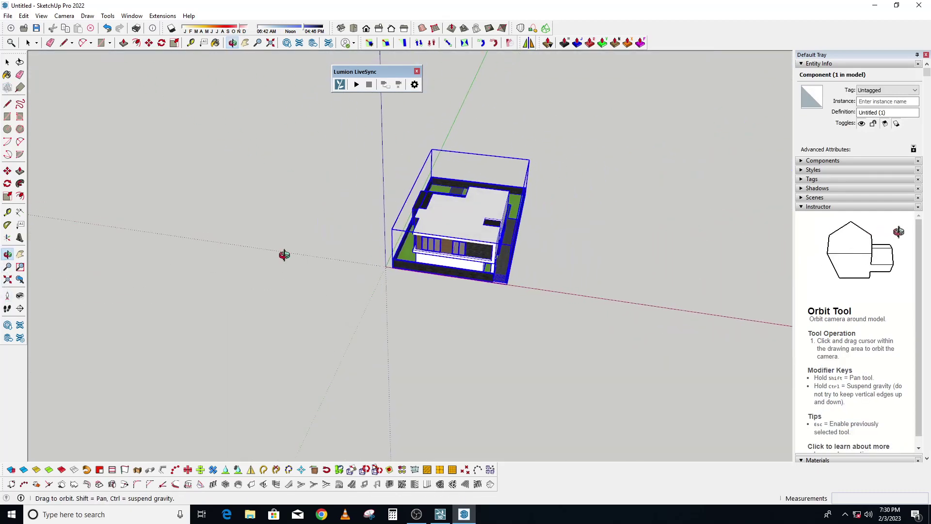
Move the house so its base corner snaps onto the axis origin.
click(6, 184)
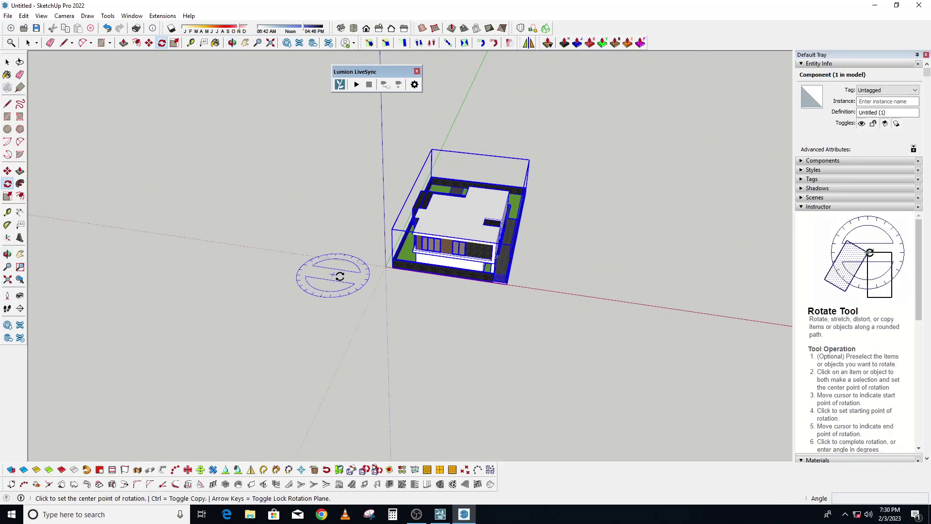
click(608, 274)
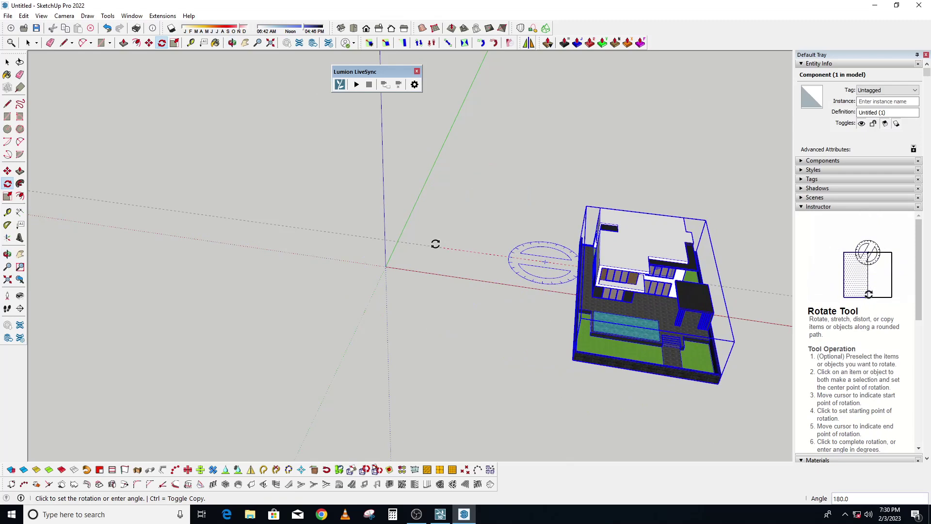
key(Escape)
click(7, 171)
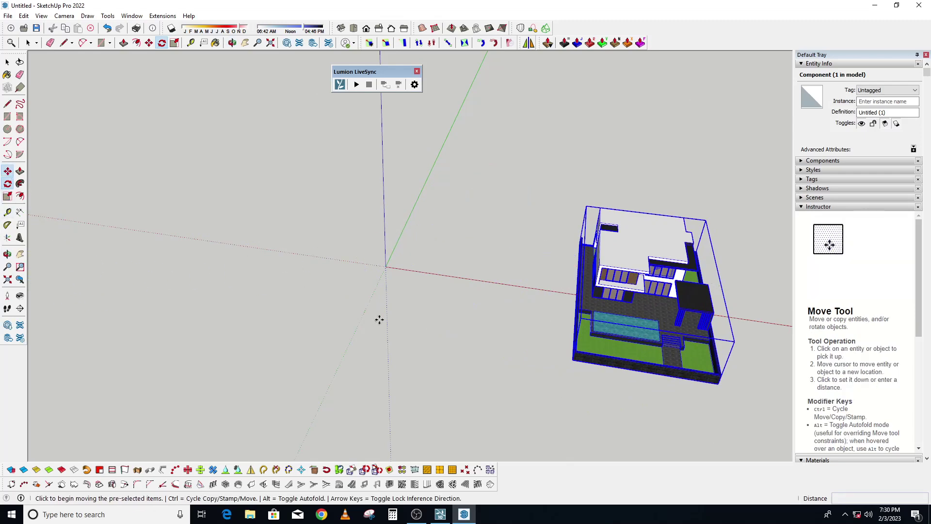
click(496, 352)
click(400, 264)
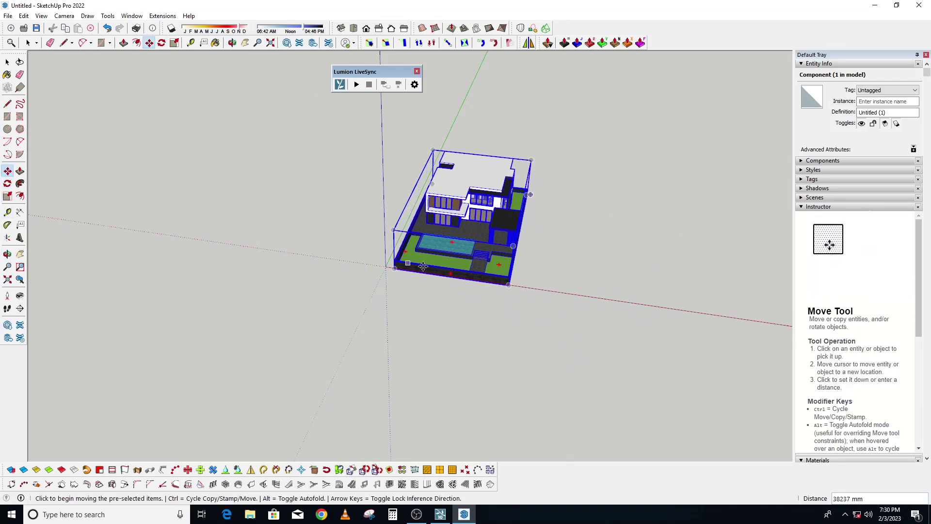
scroll(400, 264, up, 2)
scroll(400, 264, up, 2)
Orbit and zoom to a low, front-facing view of the house.
key(o)
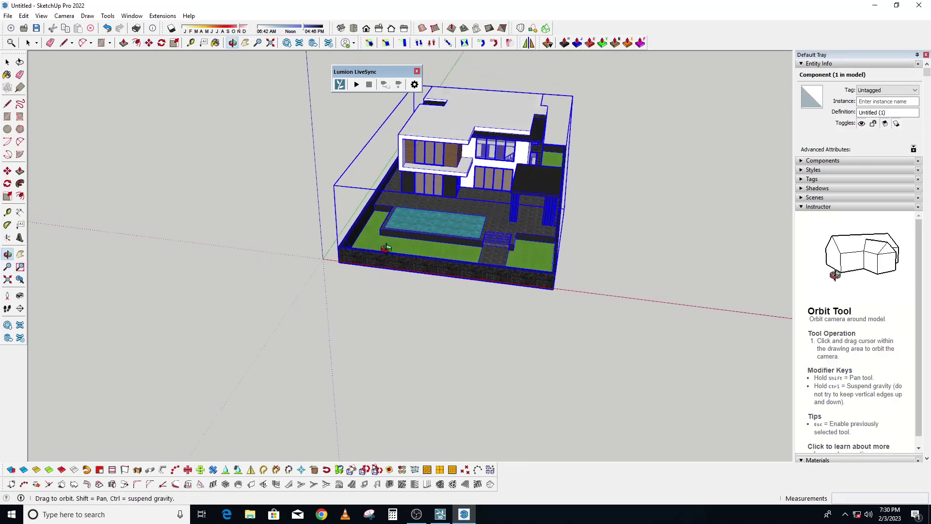
drag(386, 247, 457, 135)
scroll(457, 134, up, 2)
scroll(457, 134, up, 2)
scroll(457, 134, up, 2)
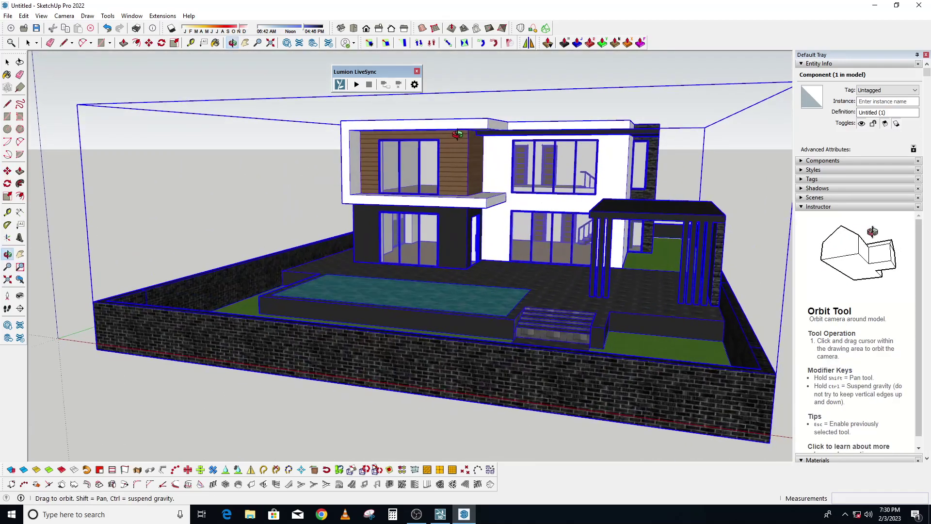
drag(457, 135, 392, 164)
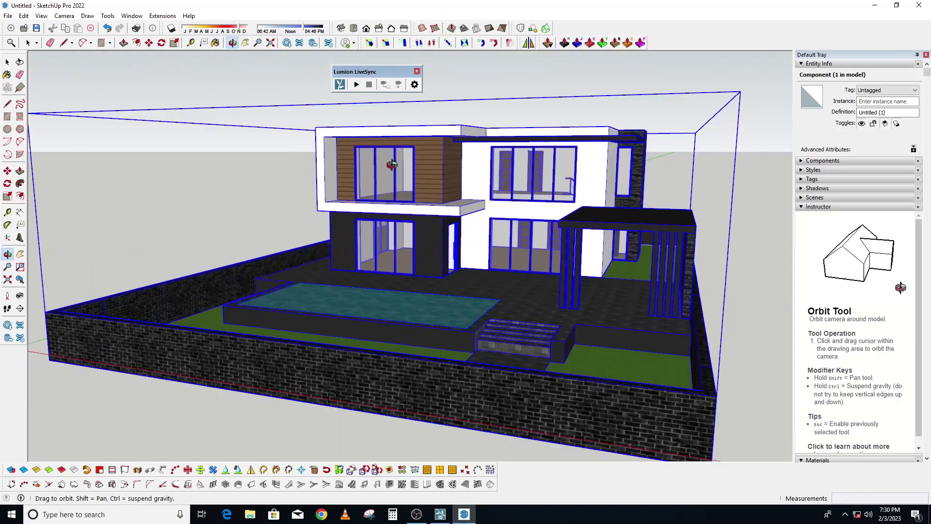
click(28, 43)
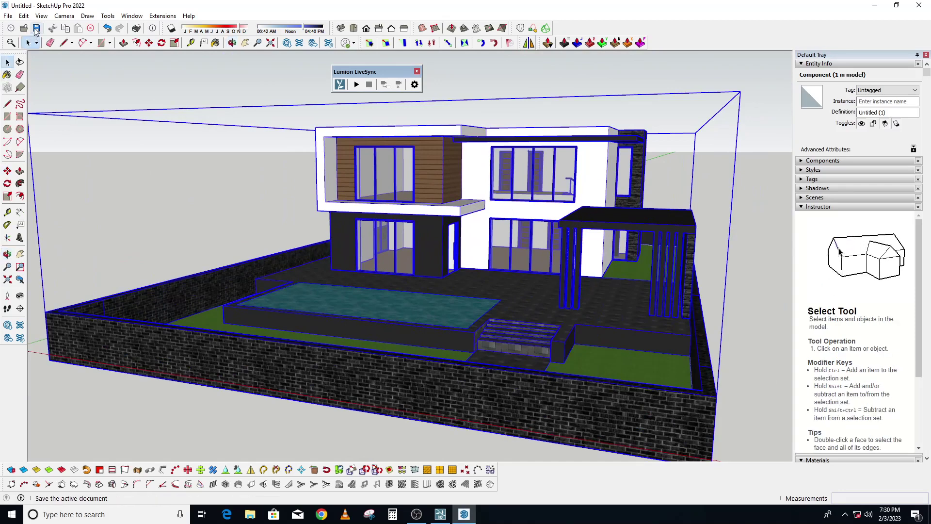
Save the model in Documents with the file name 'TRAIL 1'.
click(36, 29)
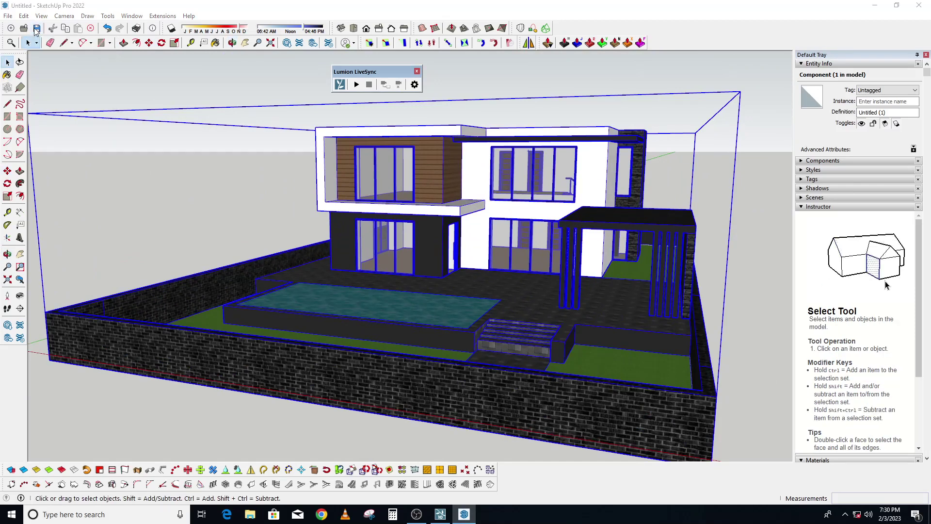
click(409, 267)
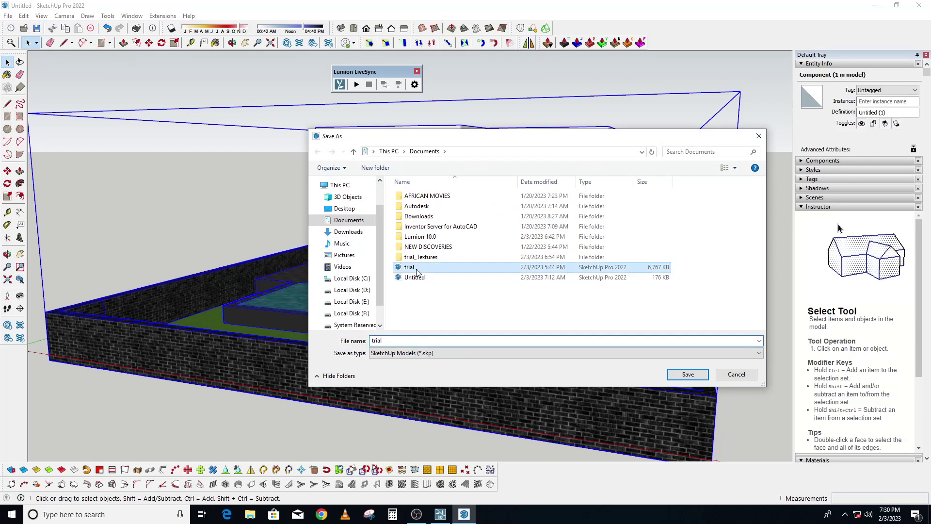
click(399, 344)
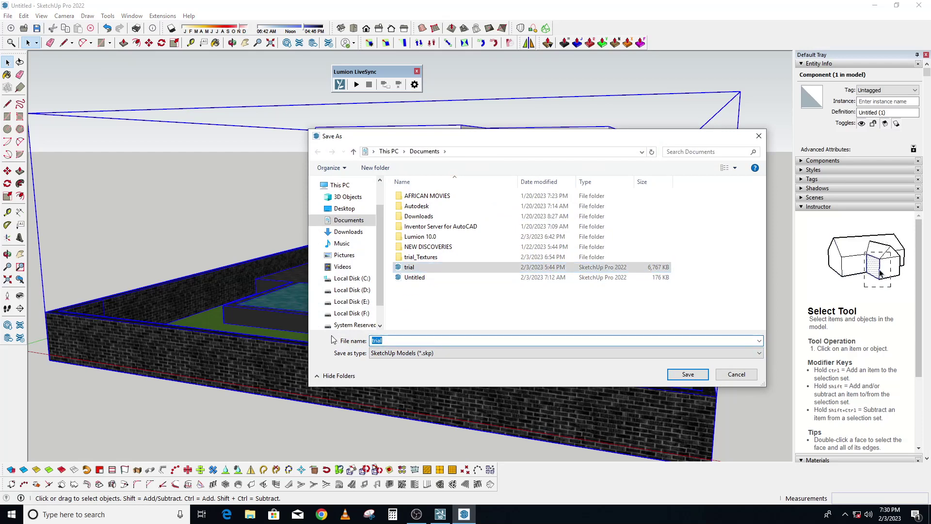
text(t)
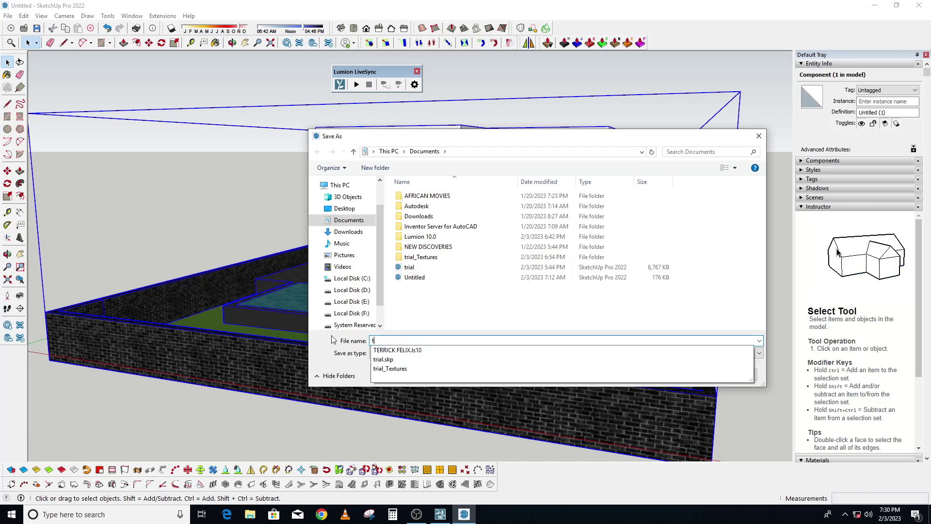
key(BackSpace)
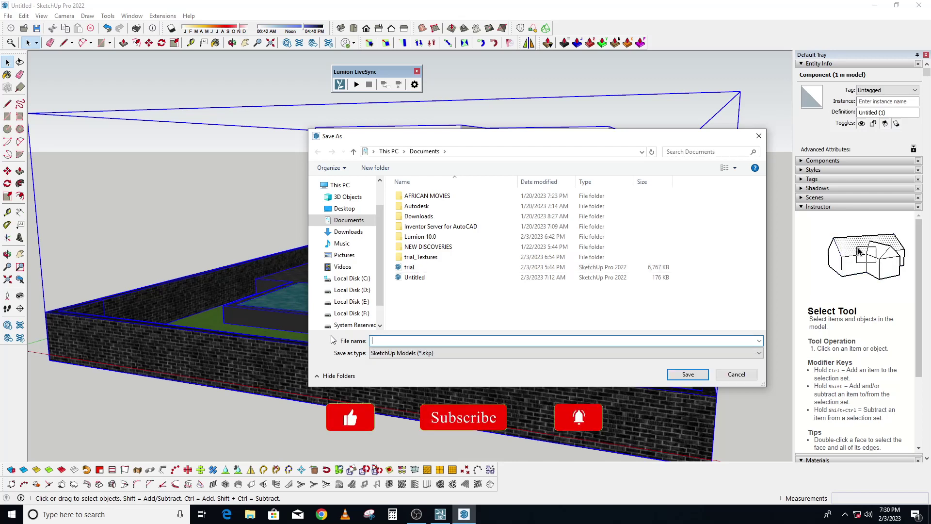
text(TR)
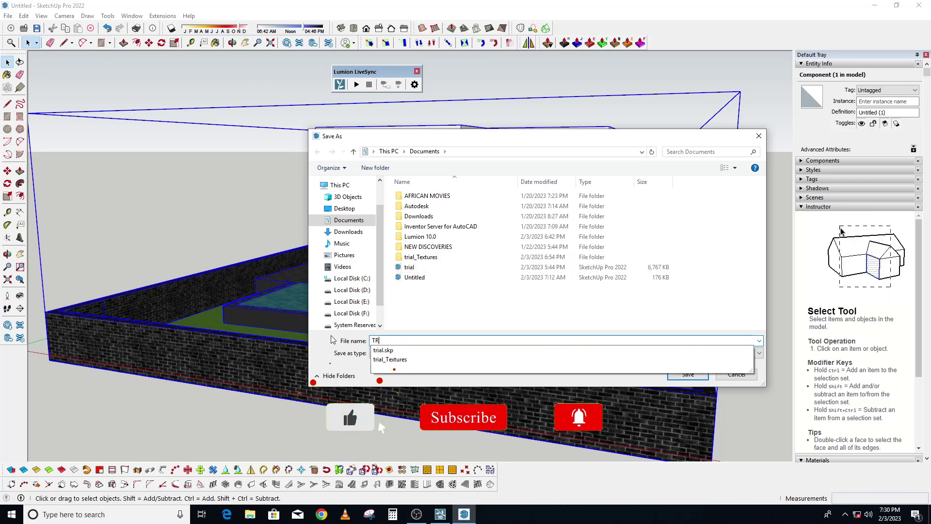
text(AIL)
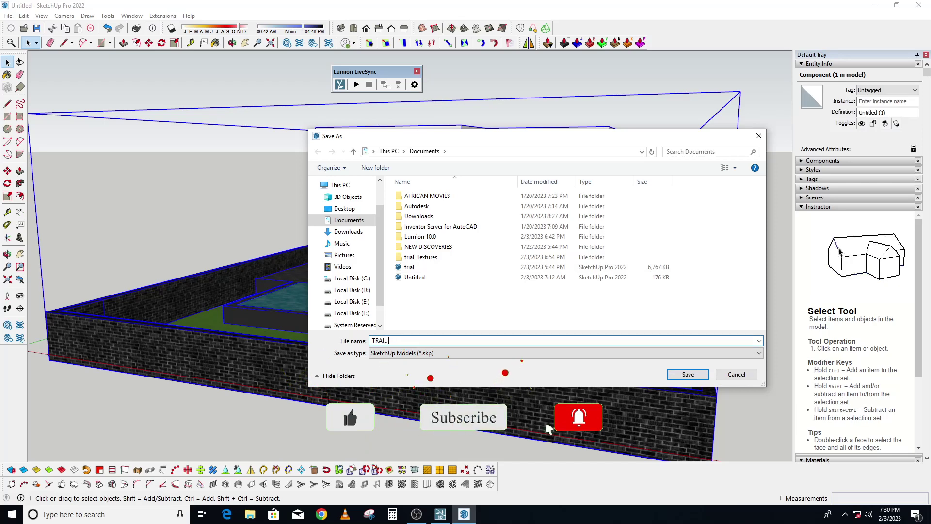
text( 1)
click(673, 378)
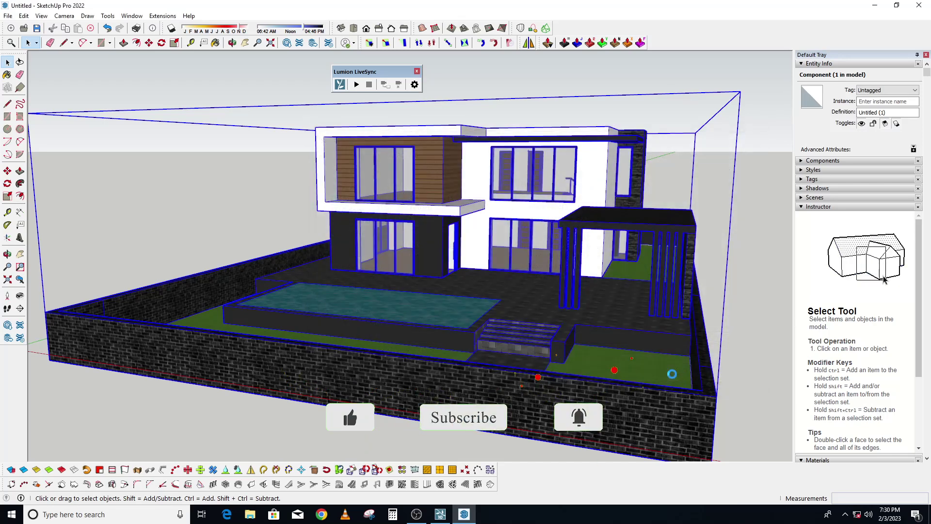
Tile SketchUp into the full-height left half and float the LiveSync toolbar over the model.
scroll(349, 353, down, 3)
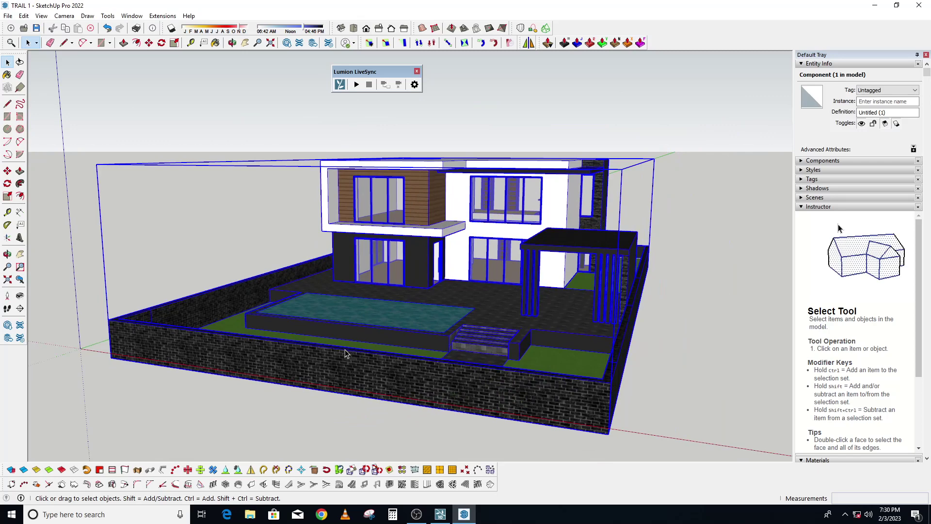
scroll(349, 353, down, 2)
click(422, 402)
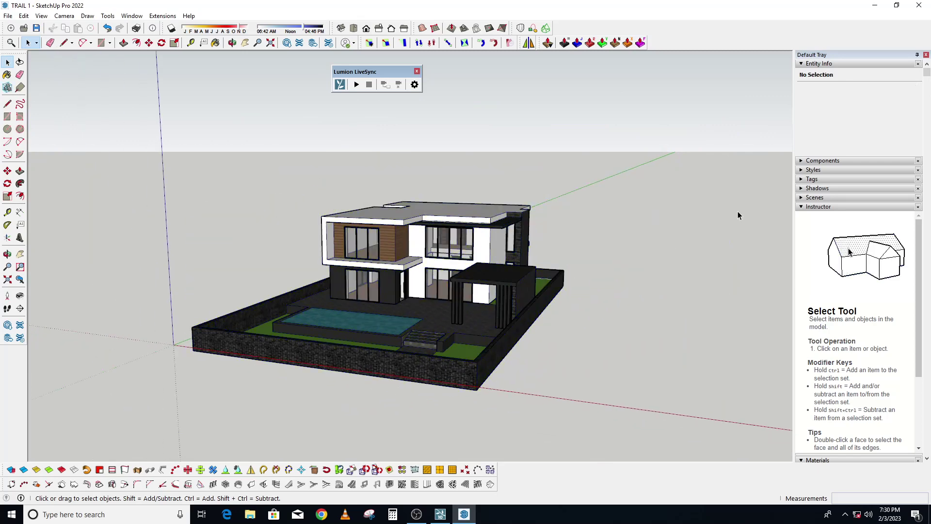
drag(570, 11, 131, 4)
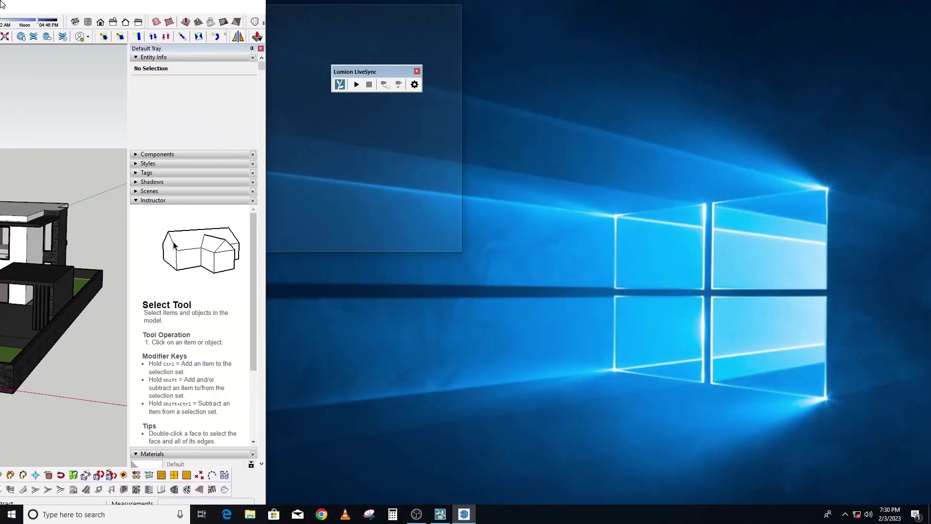
drag(131, 3, 1, 1)
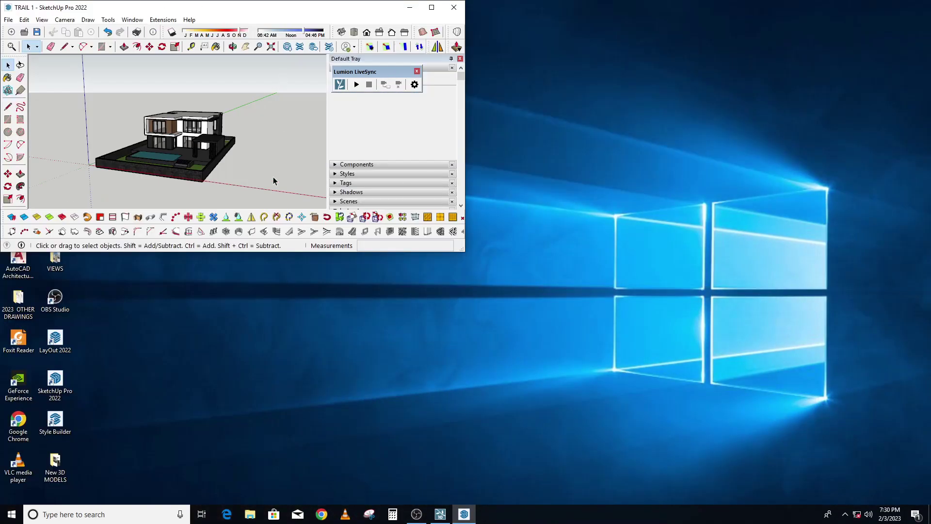
drag(254, 8, 48, 1)
drag(217, 251, 182, 504)
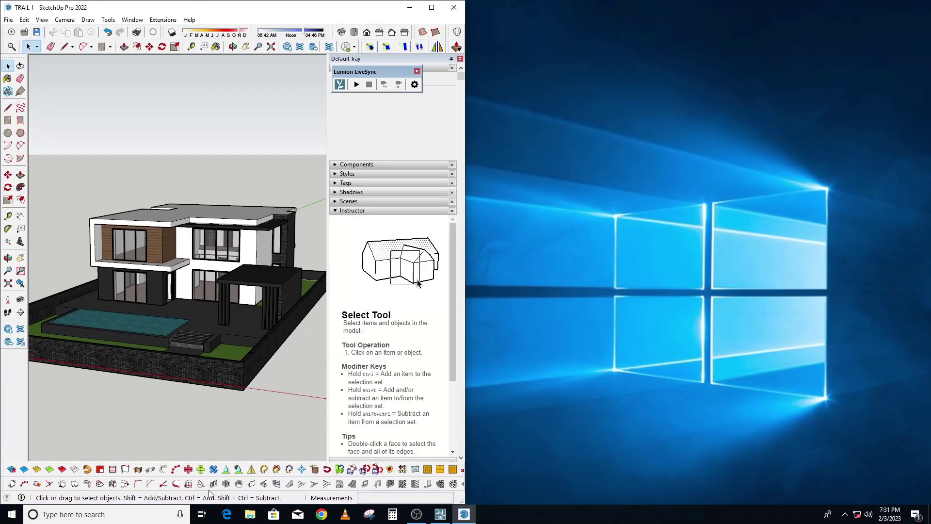
drag(360, 77, 208, 96)
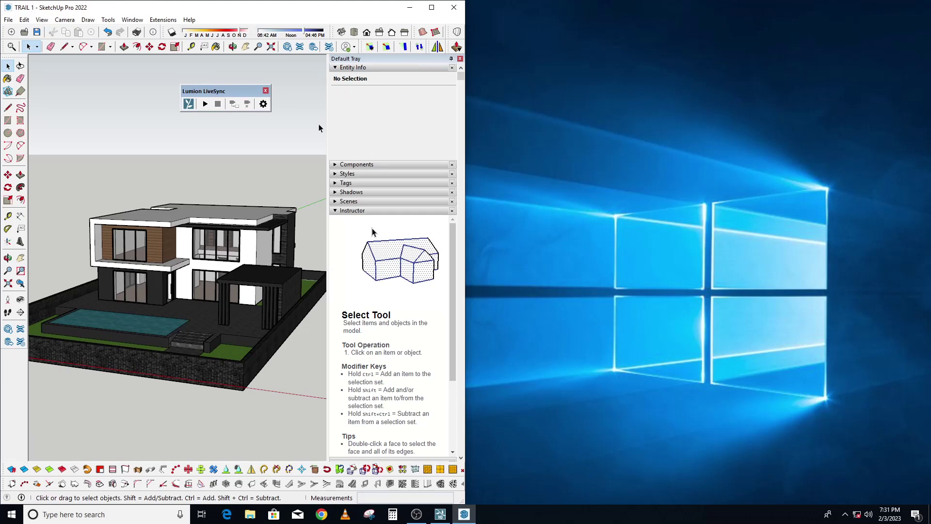
click(440, 514)
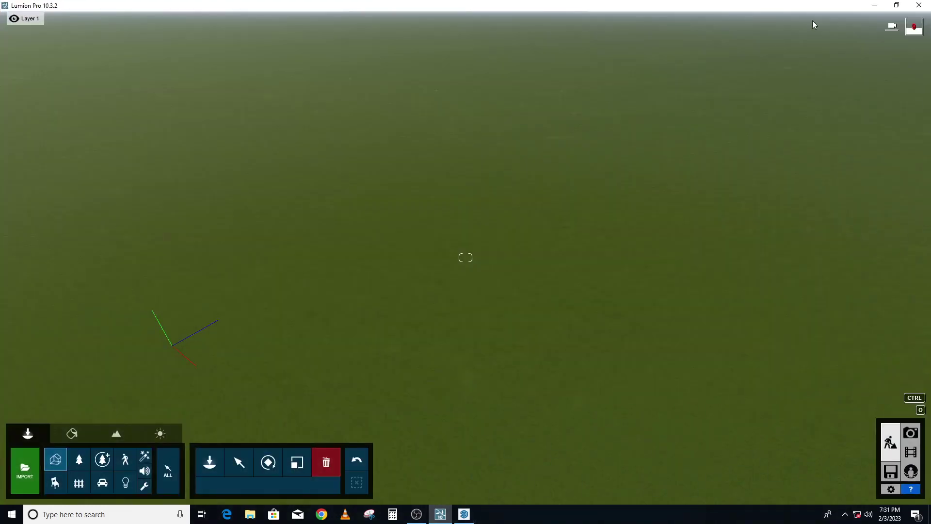
Restore Lumion and snap it to the full-height right half beside SketchUp.
drag(728, 5, 759, 3)
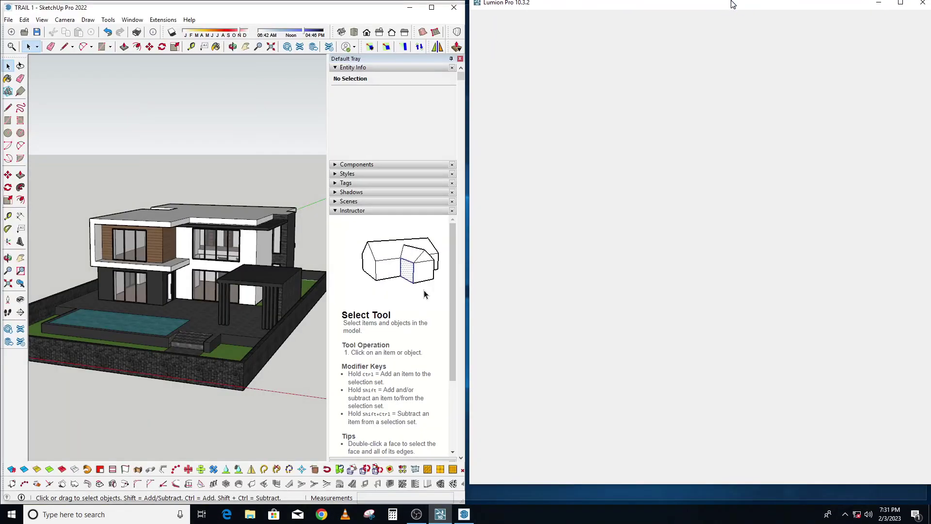
drag(759, 4, 928, 2)
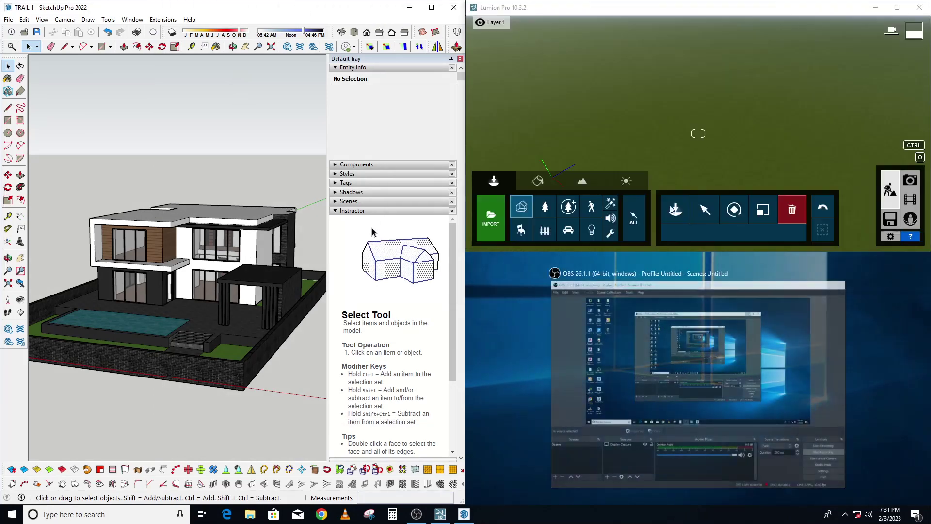
click(670, 263)
drag(670, 247, 645, 500)
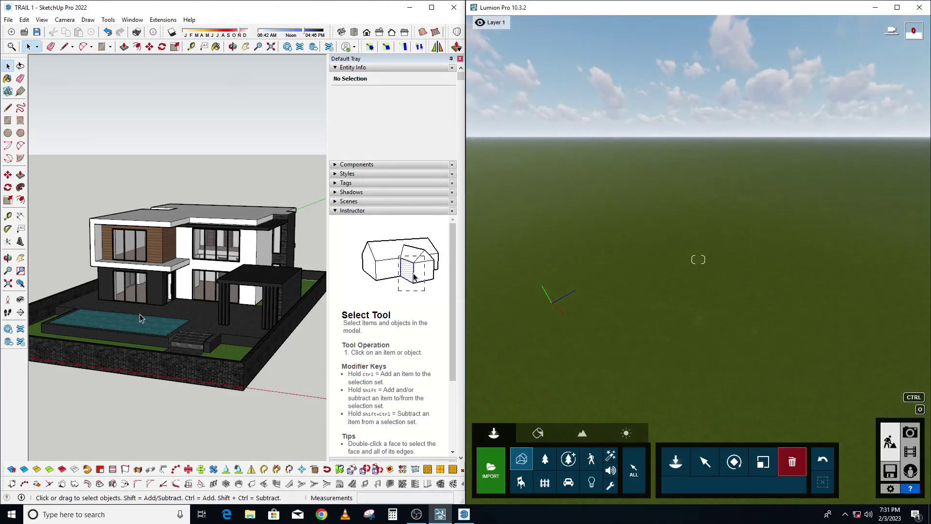
scroll(140, 315, up, 2)
scroll(156, 308, up, 1)
click(453, 67)
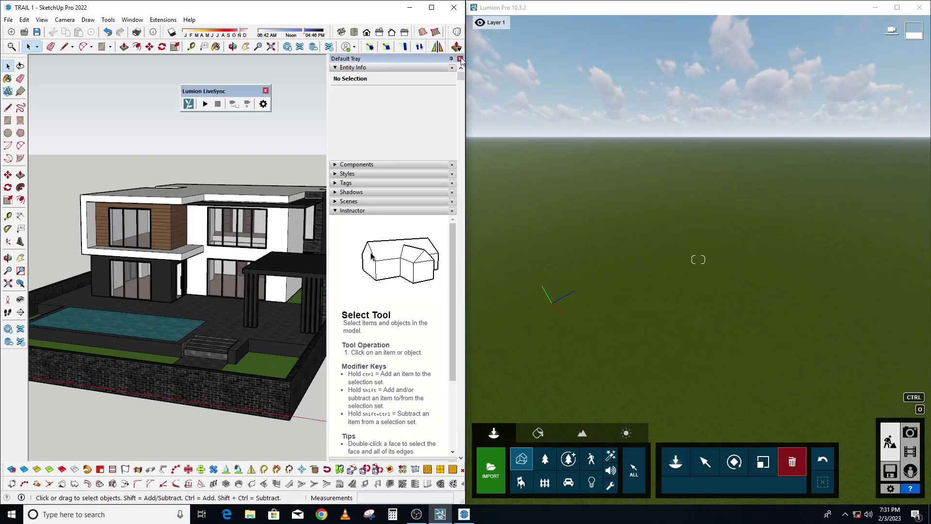
Zoom the view while LiveSync loads the TRAIL 1 house into the Lumion scene.
scroll(276, 246, up, 2)
scroll(277, 246, down, 1)
scroll(257, 332, up, 1)
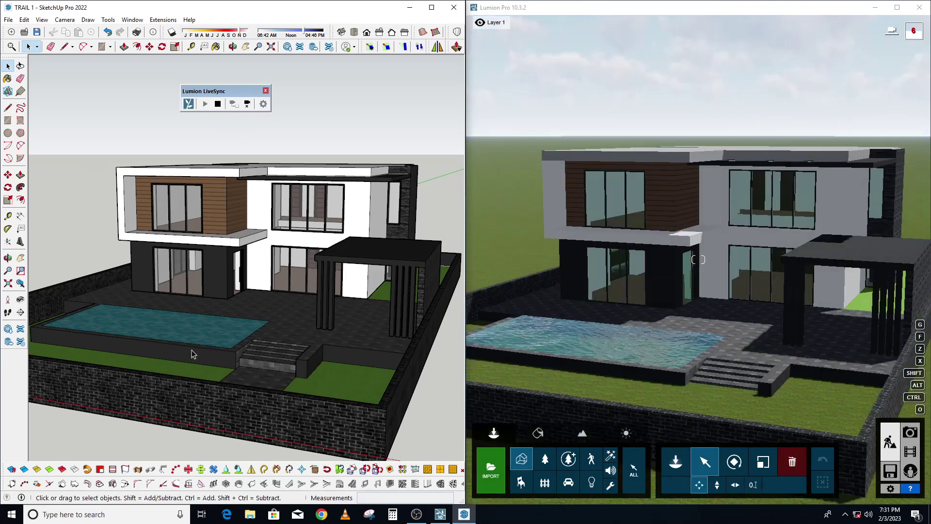
scroll(191, 326, up, 1)
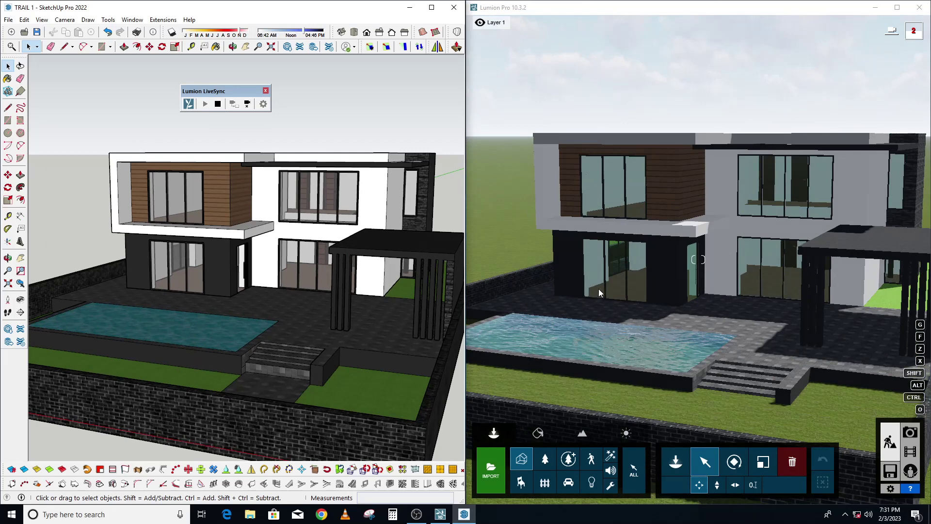
scroll(279, 331, down, 1)
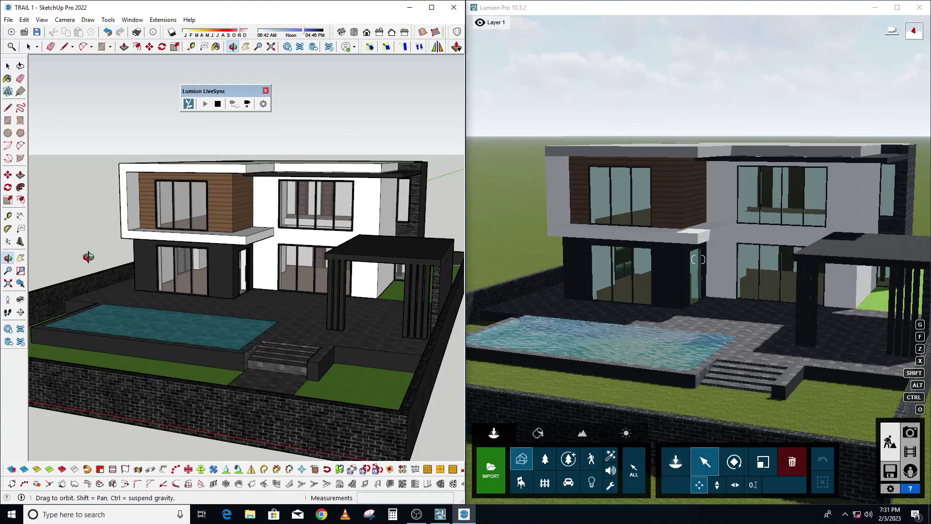
drag(87, 257, 184, 215)
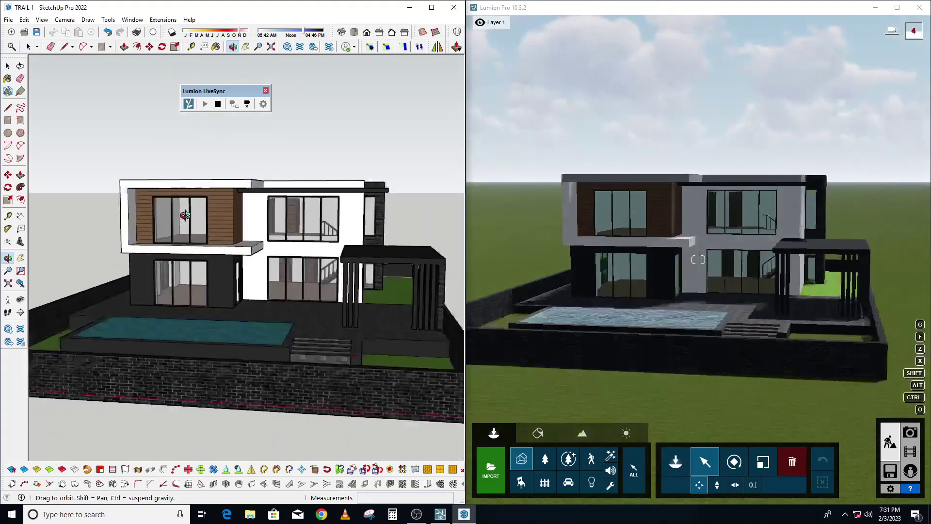
scroll(185, 214, up, 2)
scroll(139, 212, up, 2)
scroll(133, 214, up, 2)
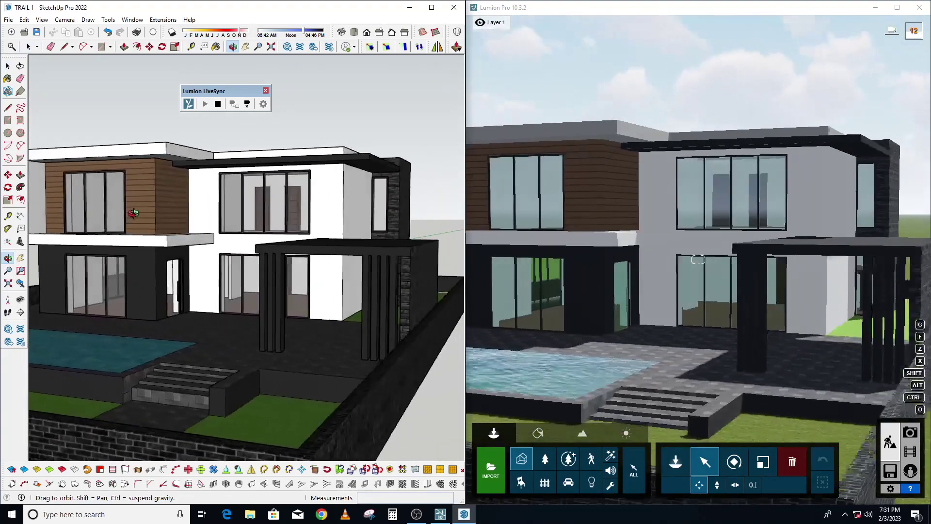
mouse_move(133, 213)
mouse_down()
mouse_move(253, 220)
mouse_move(192, 238)
mouse_up()
scroll(180, 222, down, 3)
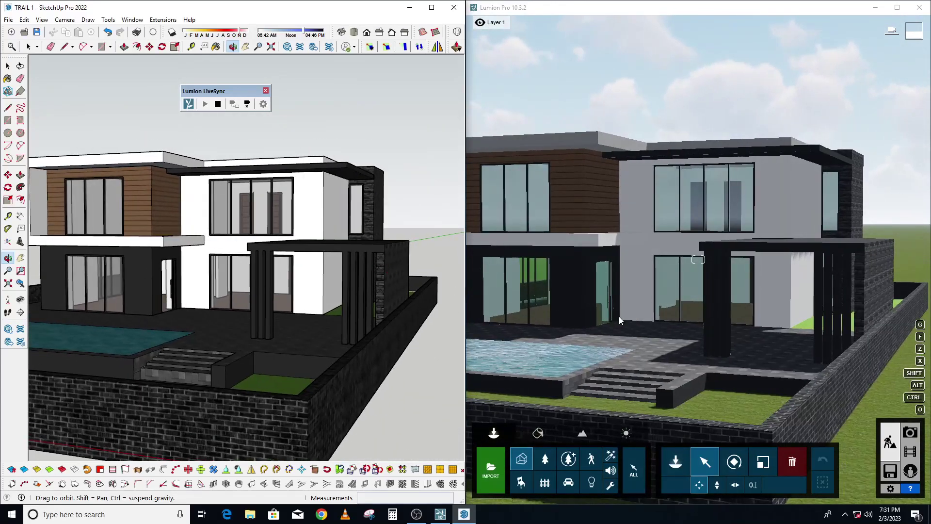
click(896, 7)
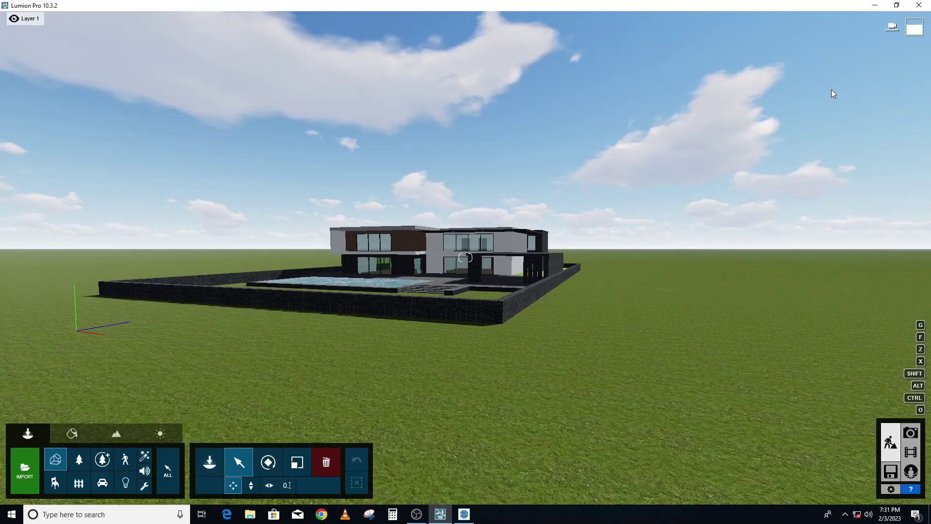
Fly to an aerial view and raise the house model about 0.55 m above the grass.
scroll(440, 243, up, 5)
mouse_move(440, 244)
right_down()
mouse_move(440, 271)
mouse_move(359, 320)
right_up()
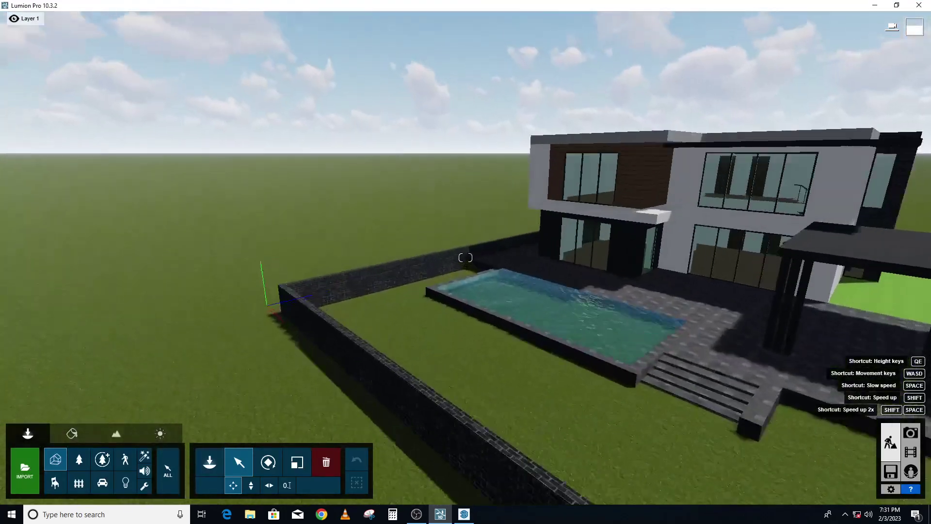
click(251, 484)
drag(266, 313, 264, 268)
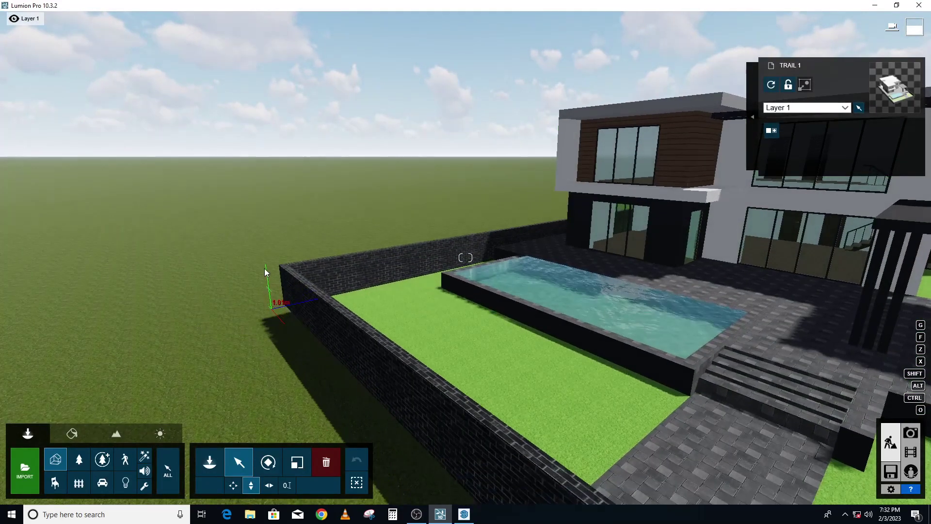
mouse_move(354, 269)
right_down()
mouse_move(437, 262)
mouse_move(432, 269)
right_up()
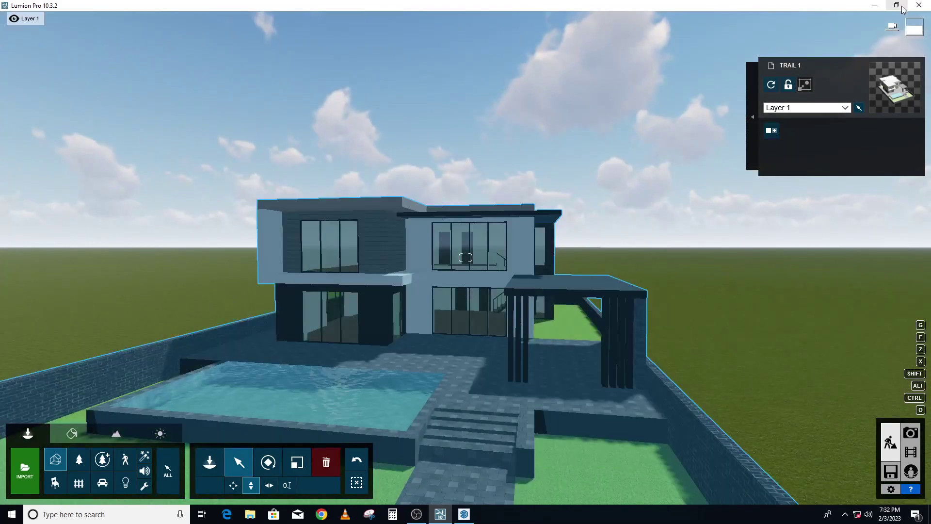
click(882, 9)
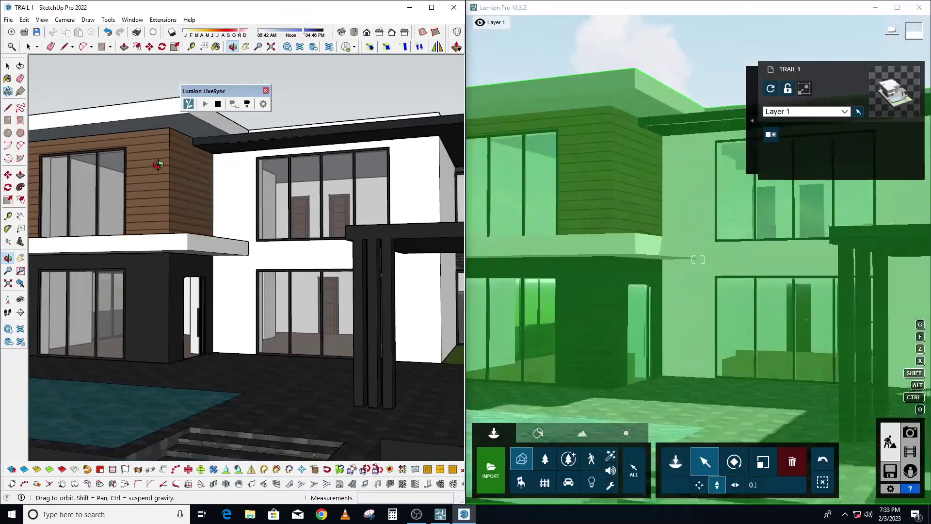
Orbit and zoom in on the upper wood-clad balcony box, then pick the Tape Measure tool.
mouse_move(158, 165)
mouse_down()
mouse_move(410, 149)
mouse_move(434, 175)
mouse_up()
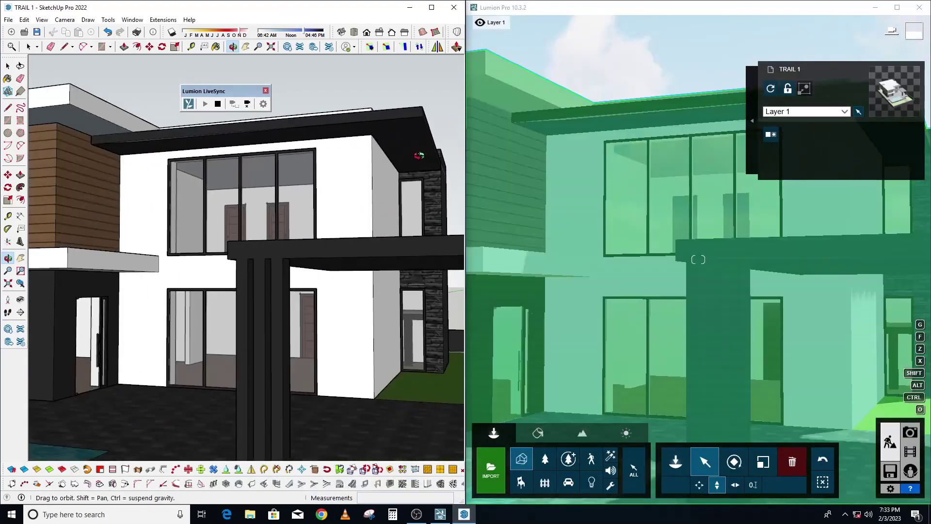
scroll(435, 175, down, 3)
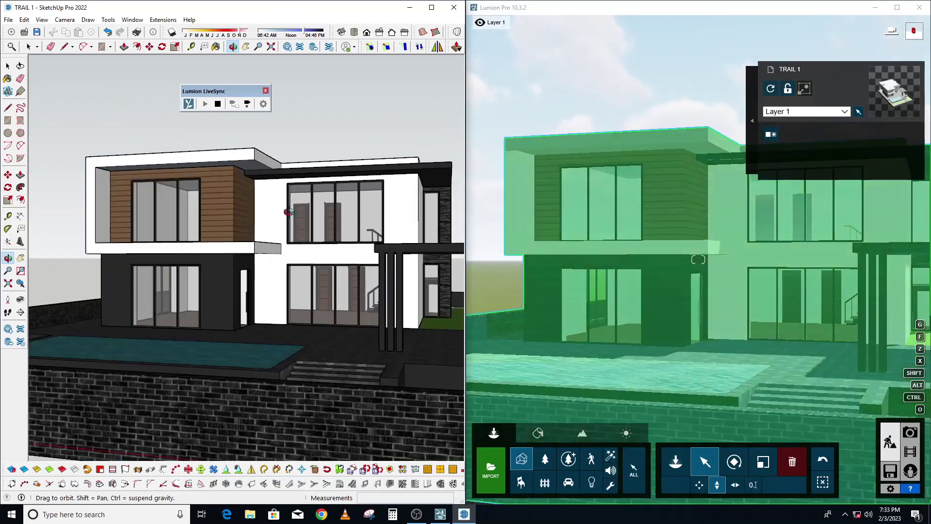
scroll(255, 153, up, 3)
scroll(255, 153, up, 3)
scroll(255, 153, up, 3)
scroll(255, 153, down, 3)
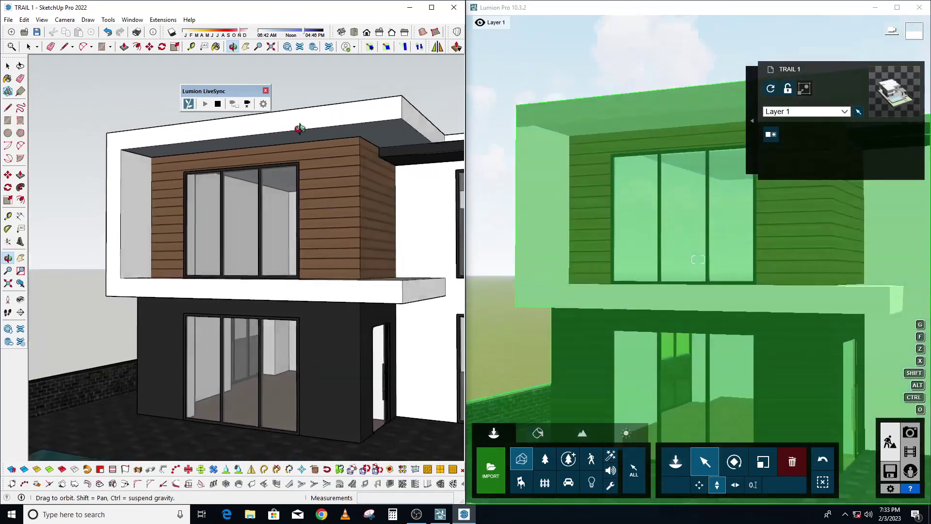
drag(255, 153, 58, 132)
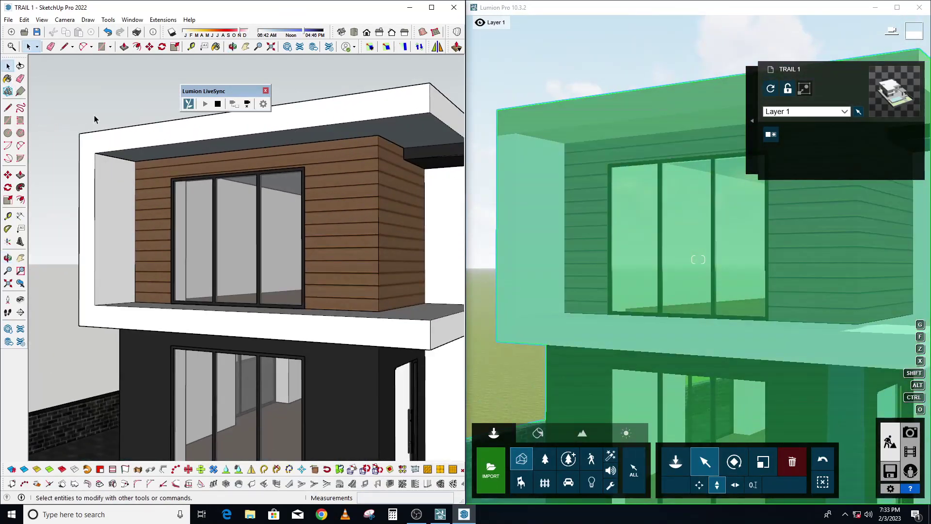
scroll(150, 142, up, 3)
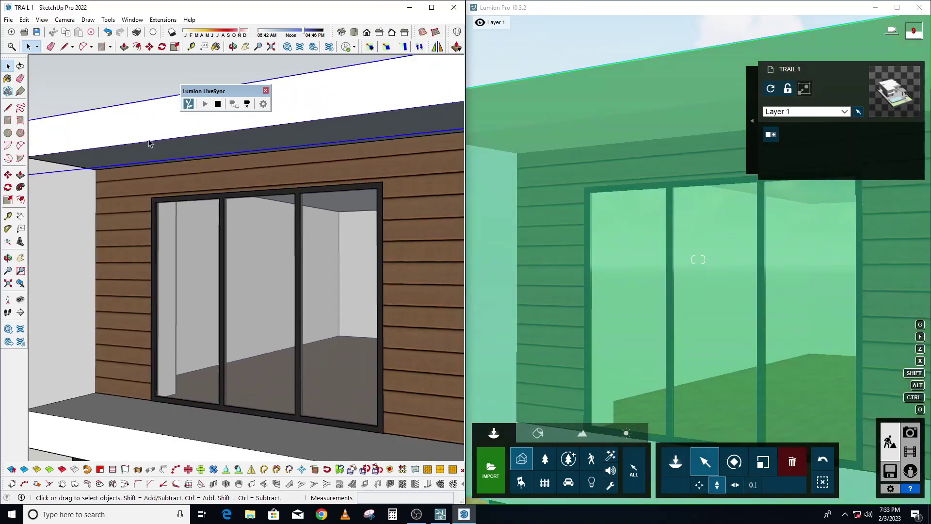
scroll(149, 142, down, 3)
scroll(152, 147, up, 2)
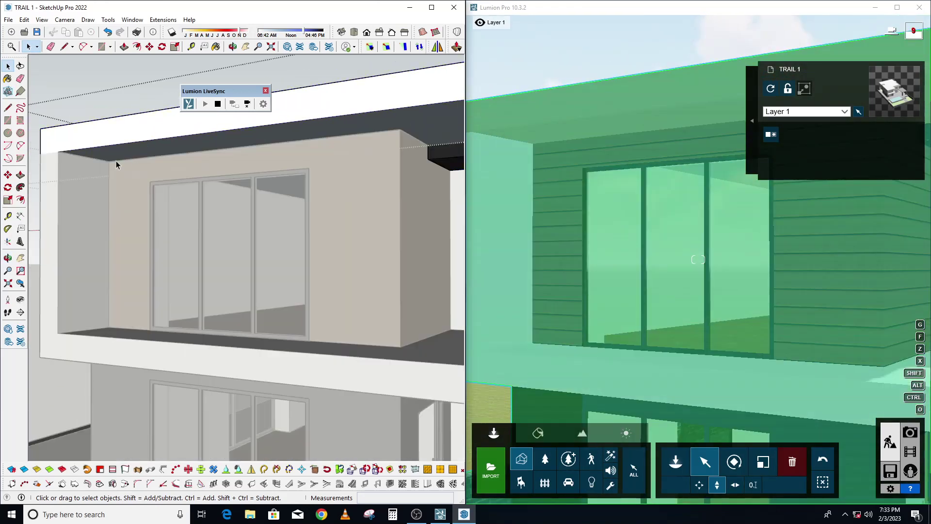
click(7, 216)
scroll(62, 118, up, 3)
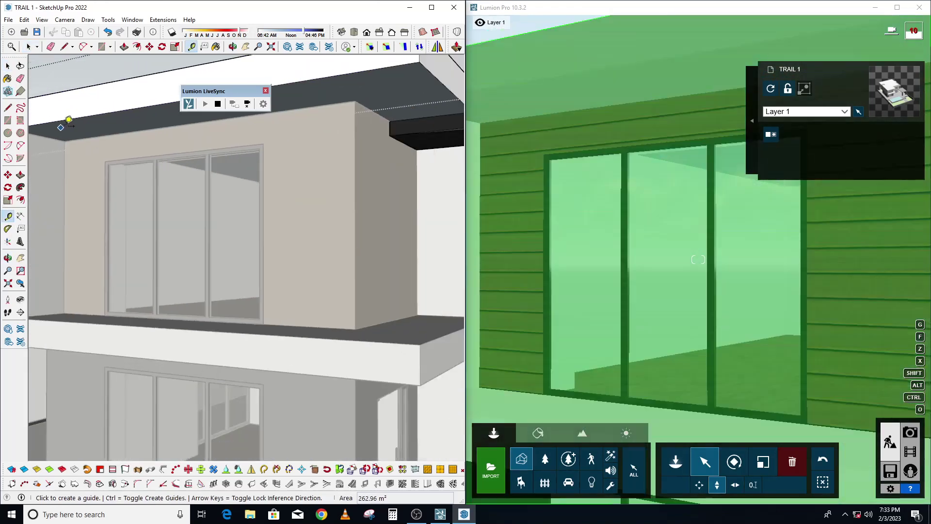
Place a guide line set back inward from the upper balcony slab's edge.
scroll(89, 112, up, 2)
click(85, 112)
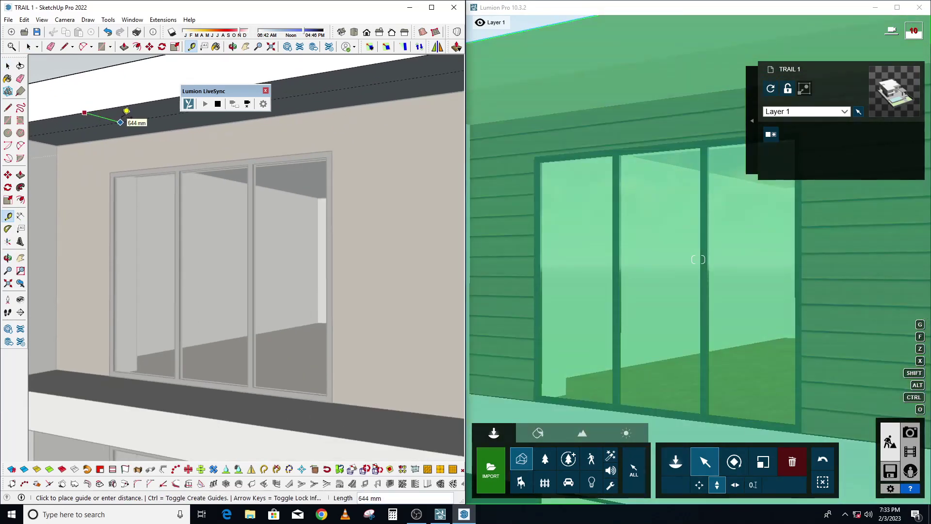
scroll(126, 110, up, 2)
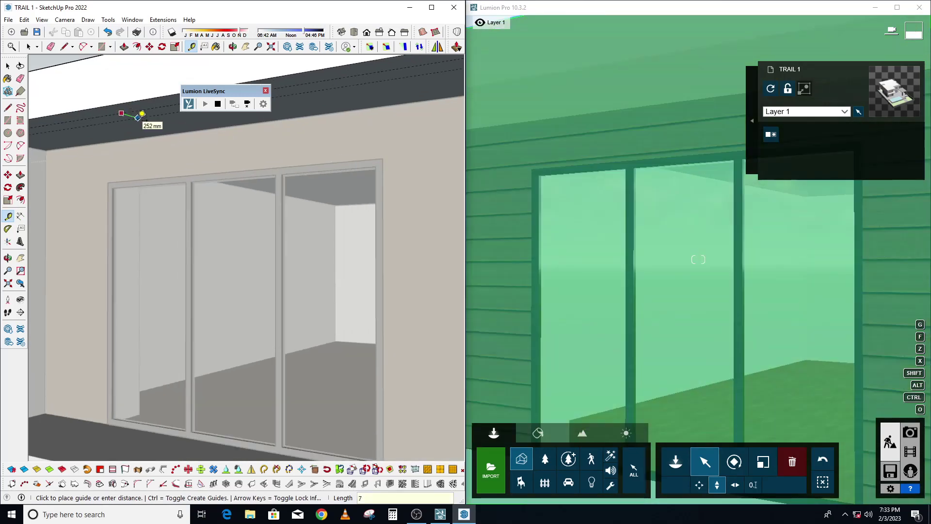
scroll(138, 127, down, 3)
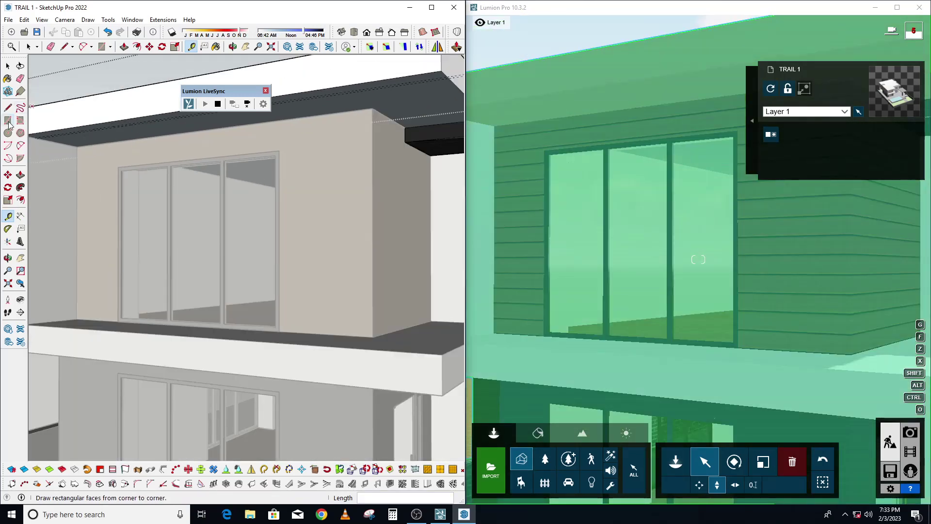
Start the glass parapet's rectangular outline along the upper box's top edge.
click(8, 122)
scroll(301, 136, up, 3)
scroll(407, 74, up, 3)
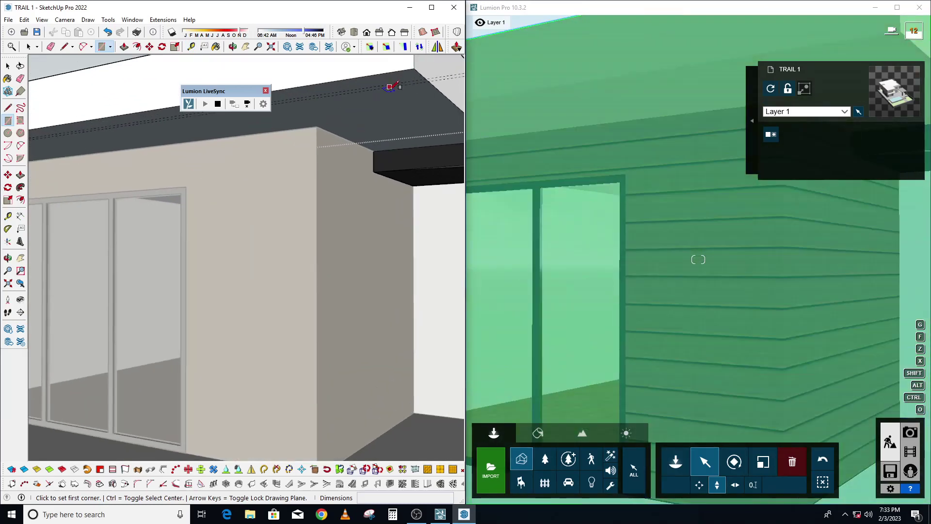
scroll(440, 90, down, 3)
scroll(295, 141, up, 3)
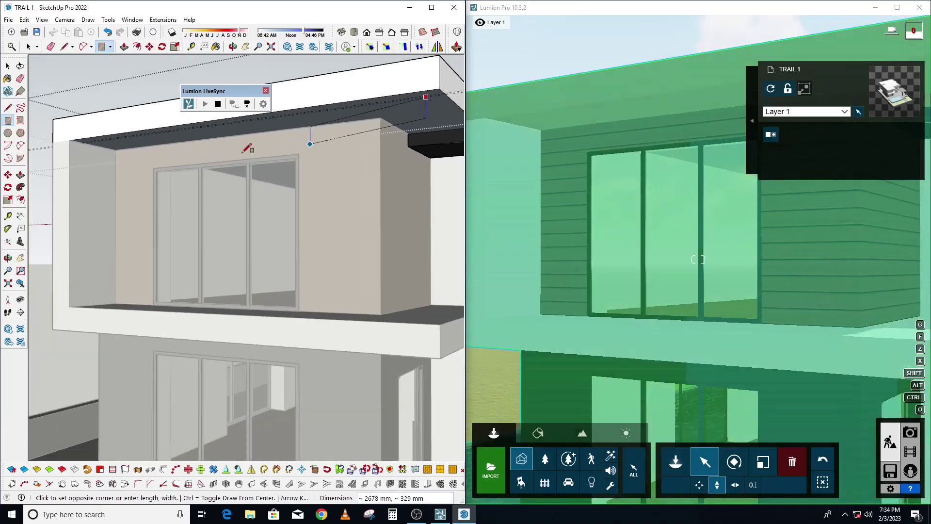
scroll(88, 136, up, 3)
scroll(92, 136, up, 2)
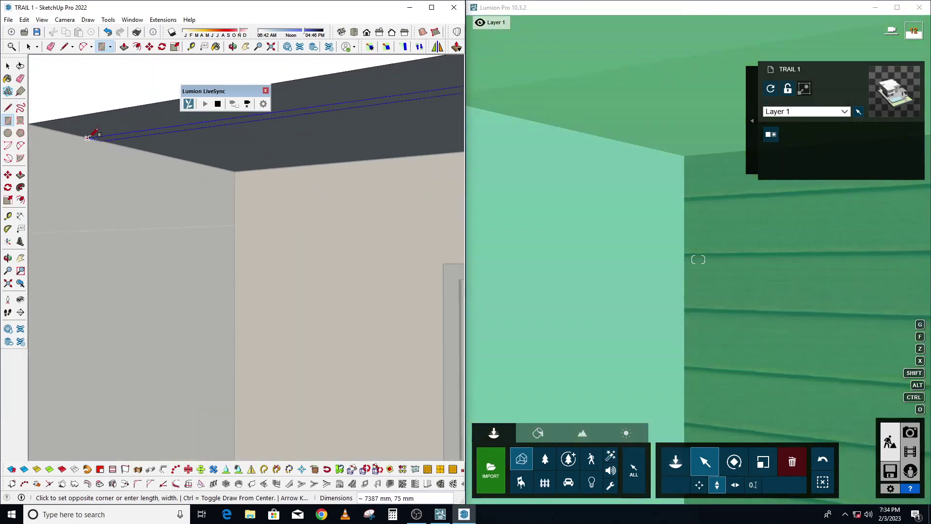
scroll(92, 134, down, 3)
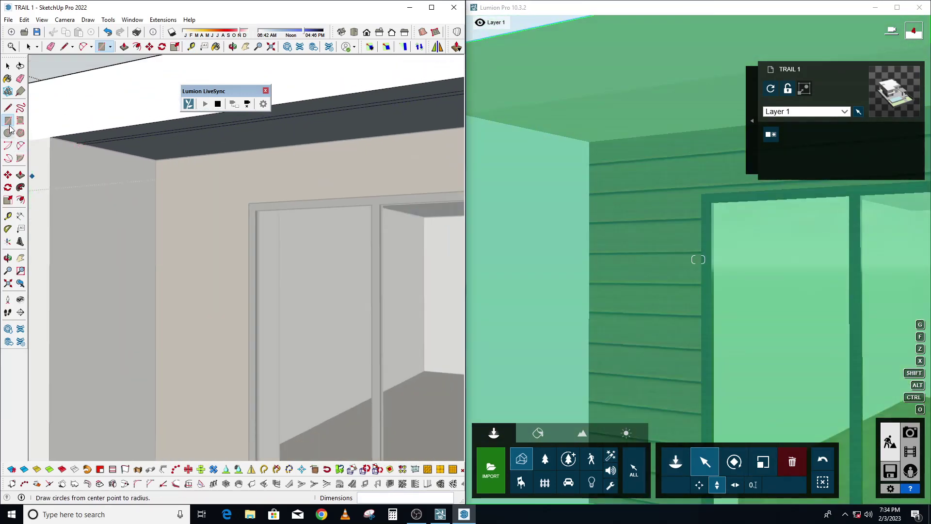
click(8, 80)
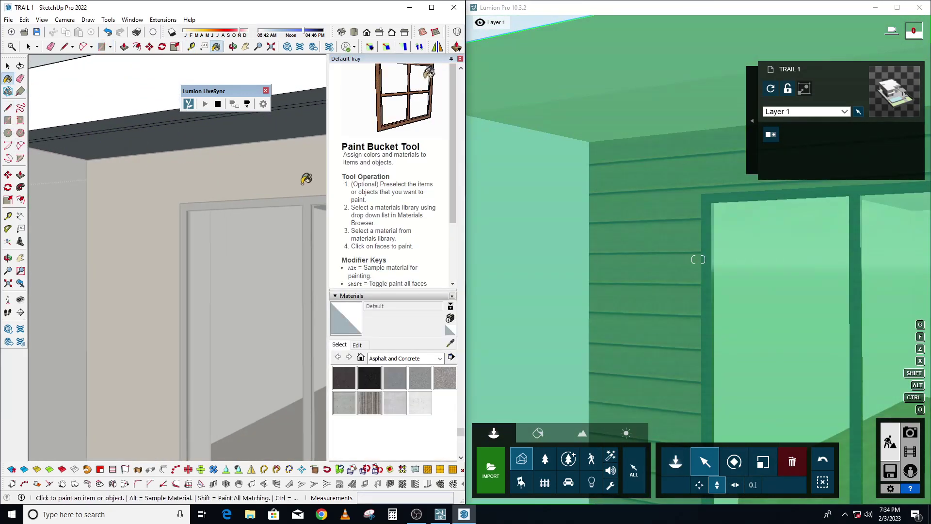
Paint the roof-edge strip with 0046_Gold from the Colors-Named library.
click(441, 361)
click(403, 399)
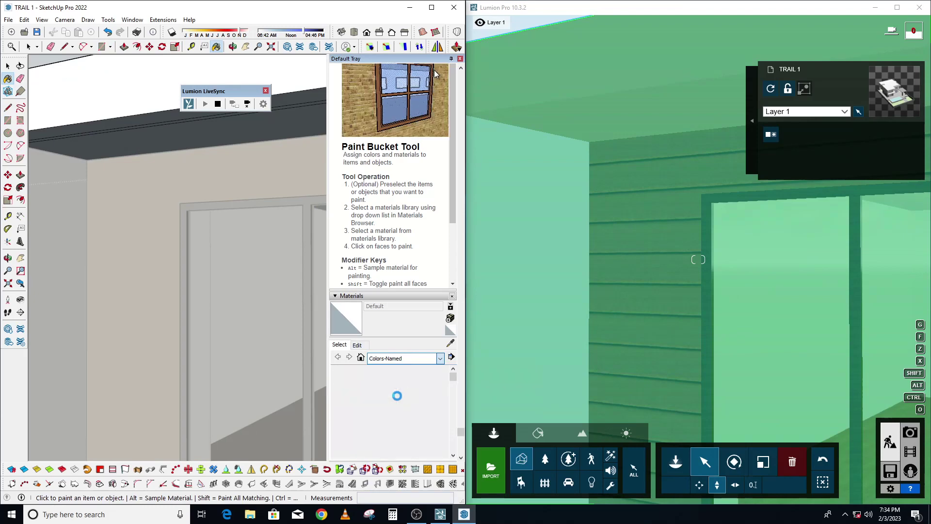
scroll(364, 417, down, 3)
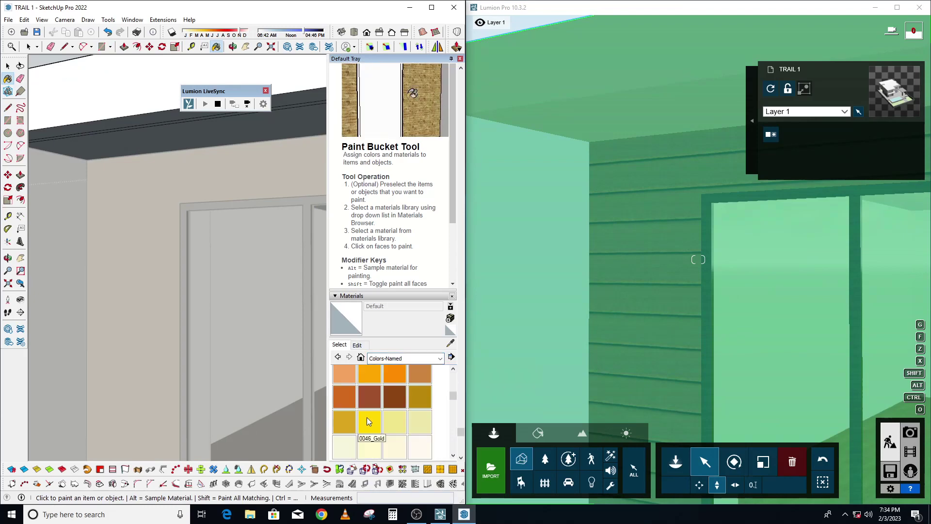
click(367, 417)
scroll(152, 146, up, 1)
click(130, 110)
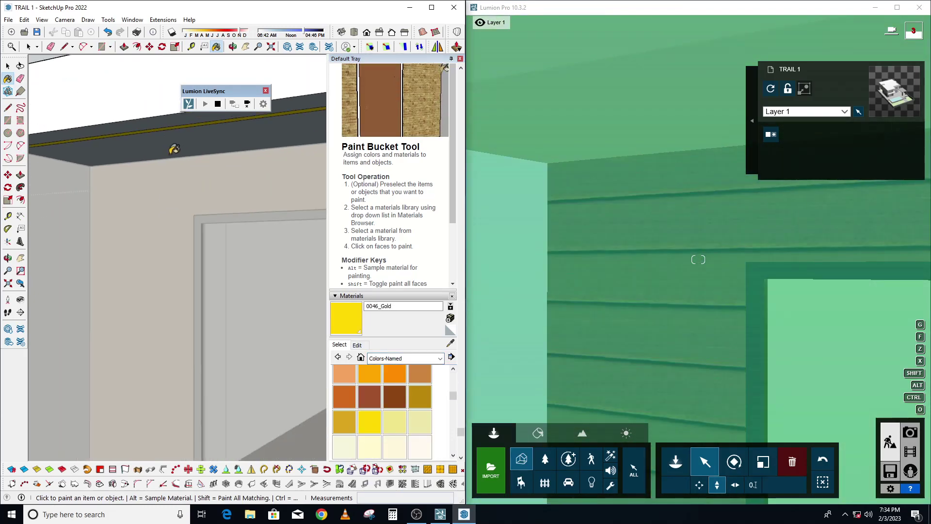
scroll(174, 149, down, 2)
key(space)
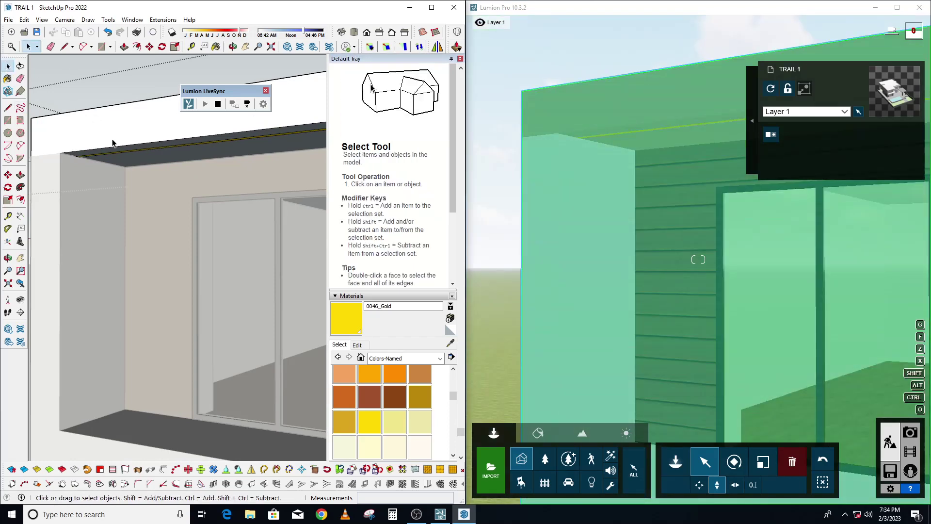
scroll(112, 143, down, 2)
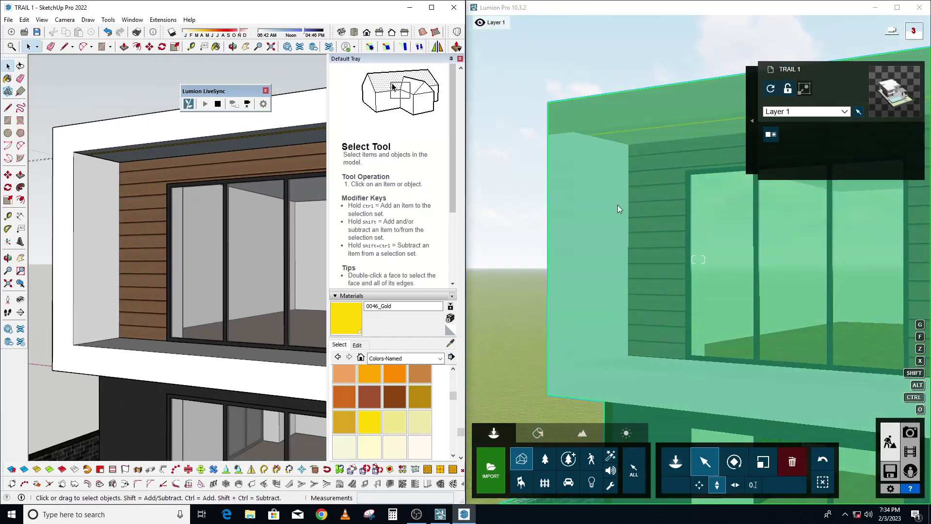
Place a Tape Measure guide from the left side wall's edge.
scroll(106, 180, up, 1)
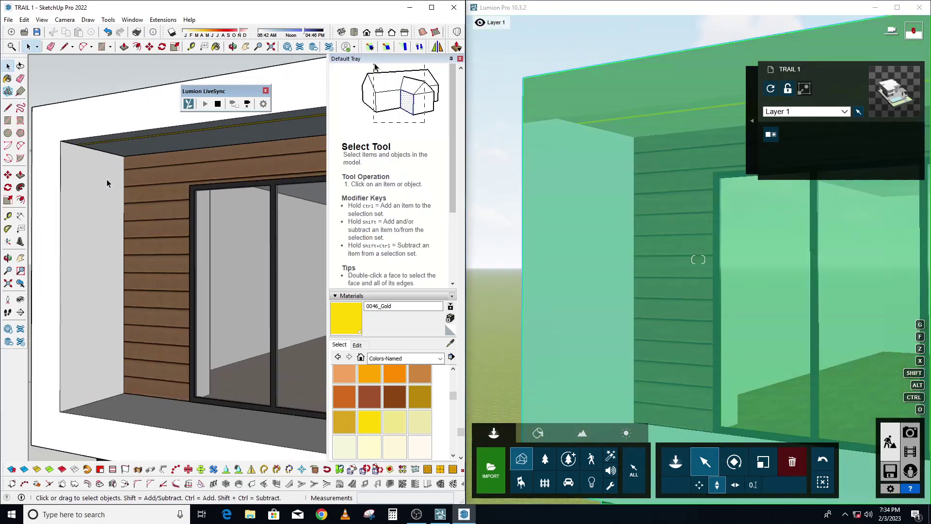
scroll(69, 168, up, 2)
scroll(64, 157, up, 1)
click(63, 158)
scroll(63, 153, up, 1)
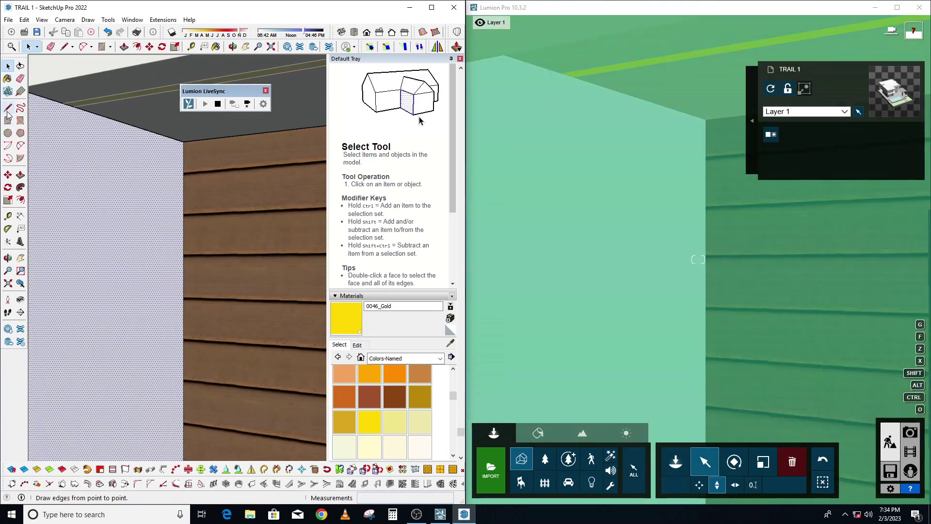
click(7, 216)
scroll(92, 224, down, 1)
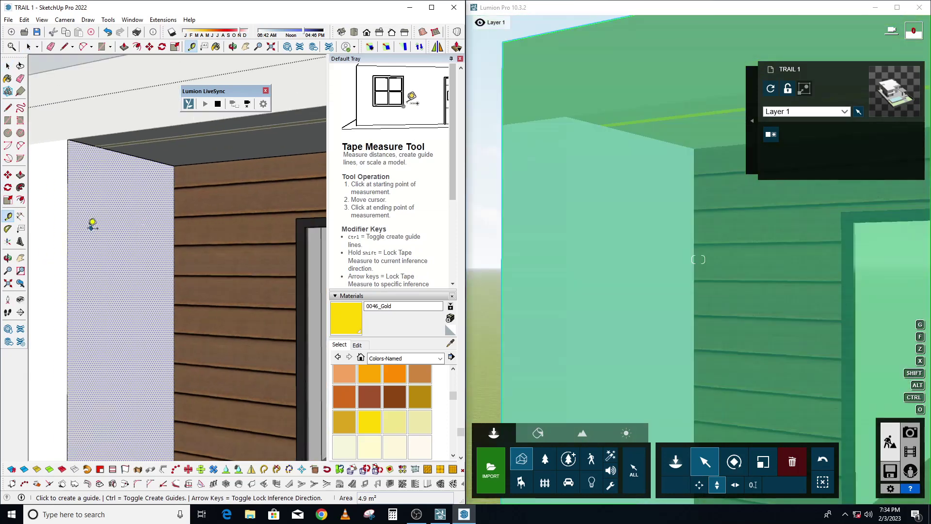
click(66, 229)
scroll(101, 214, up, 1)
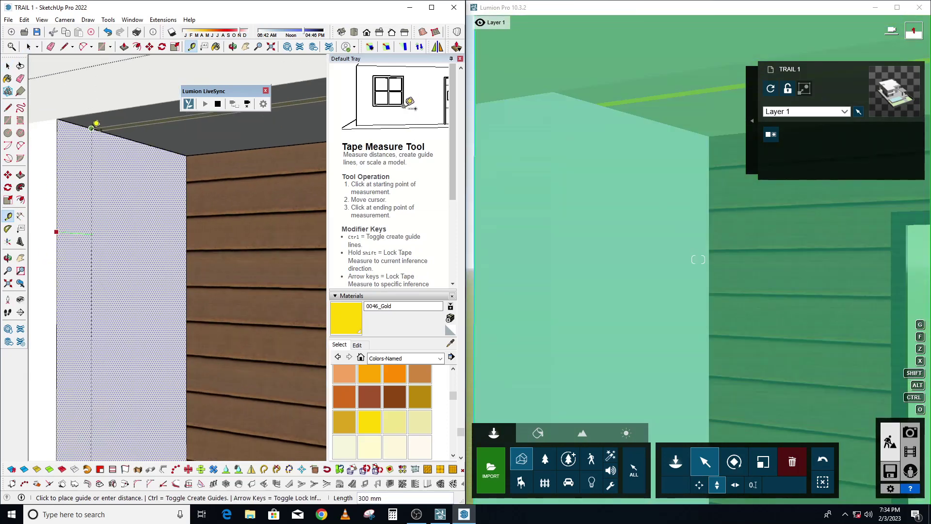
scroll(106, 138, up, 1)
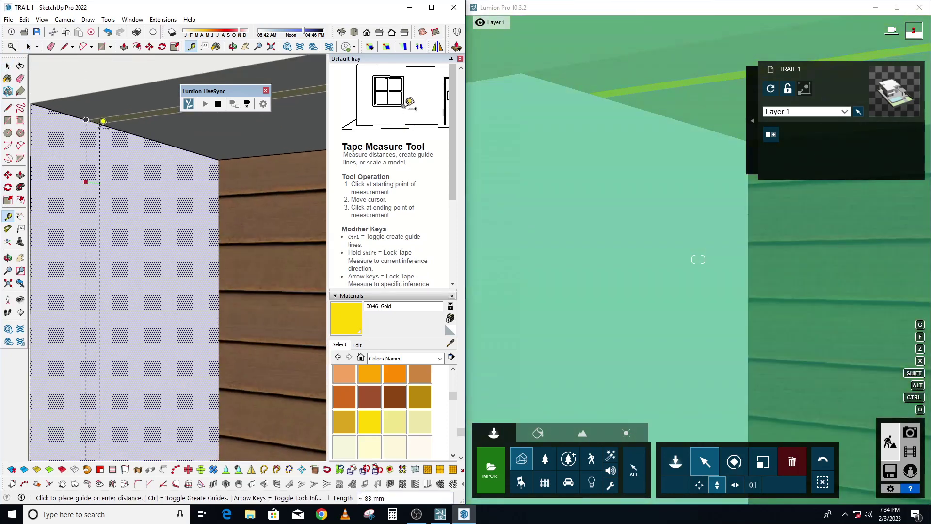
Draw a thin vertical rectangle strip down the left wall face.
click(8, 120)
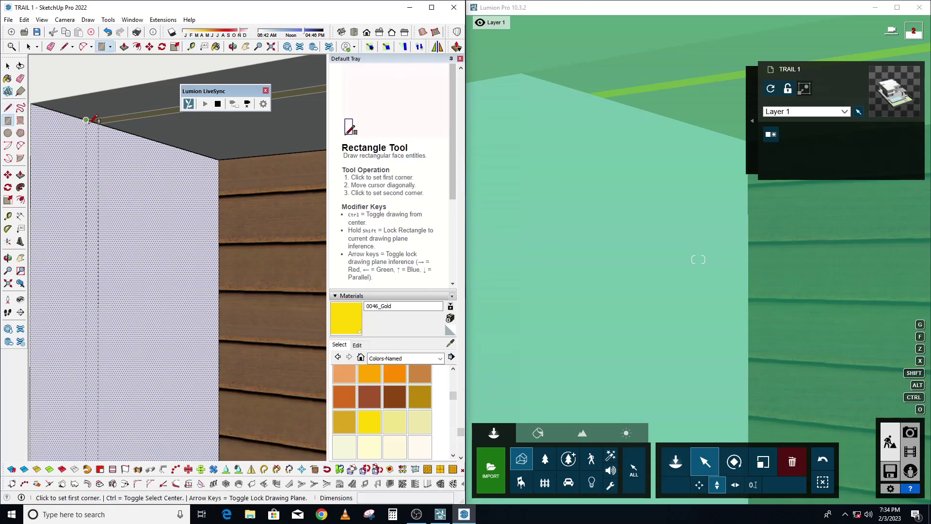
click(86, 120)
scroll(82, 156, down, 2)
scroll(100, 250, down, 2)
scroll(100, 276, down, 2)
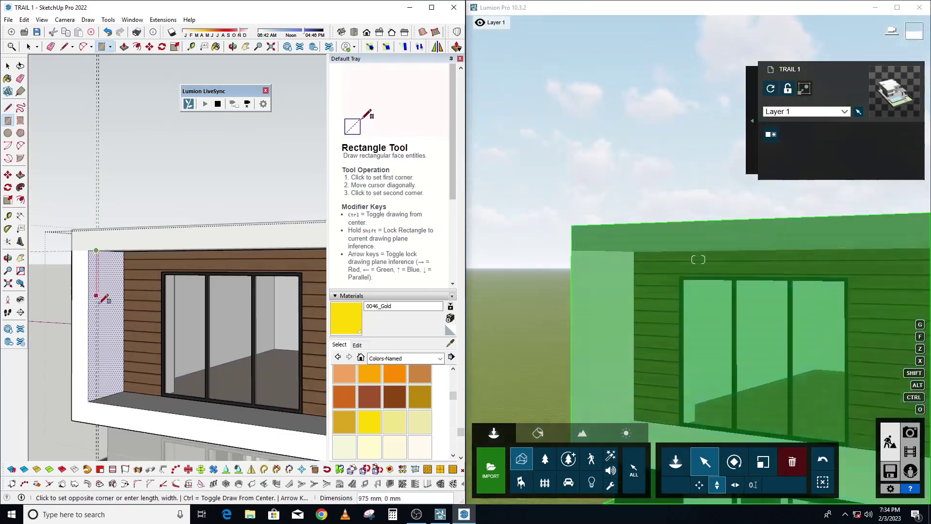
scroll(110, 394, up, 1)
scroll(111, 393, up, 1)
click(90, 402)
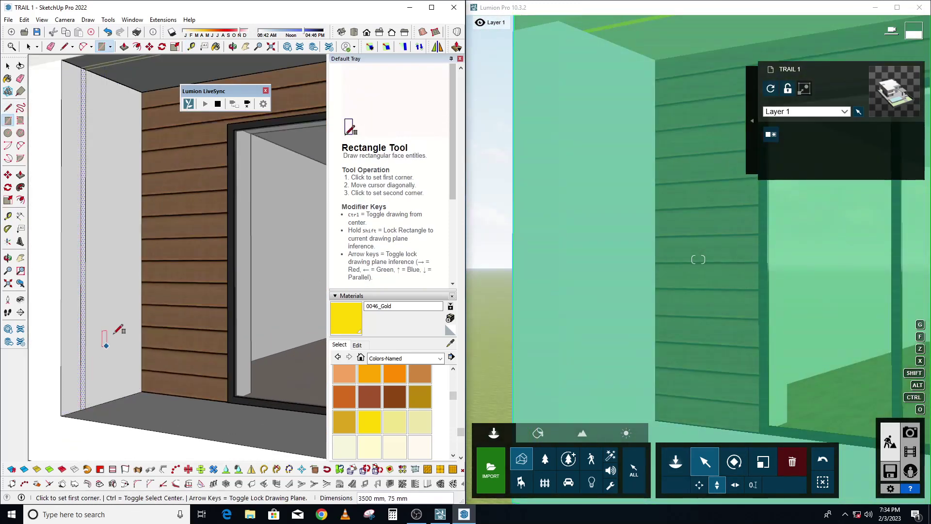
Paint the new wall strip 0046_Gold.
key(b)
scroll(87, 401, up, 2)
scroll(82, 373, up, 1)
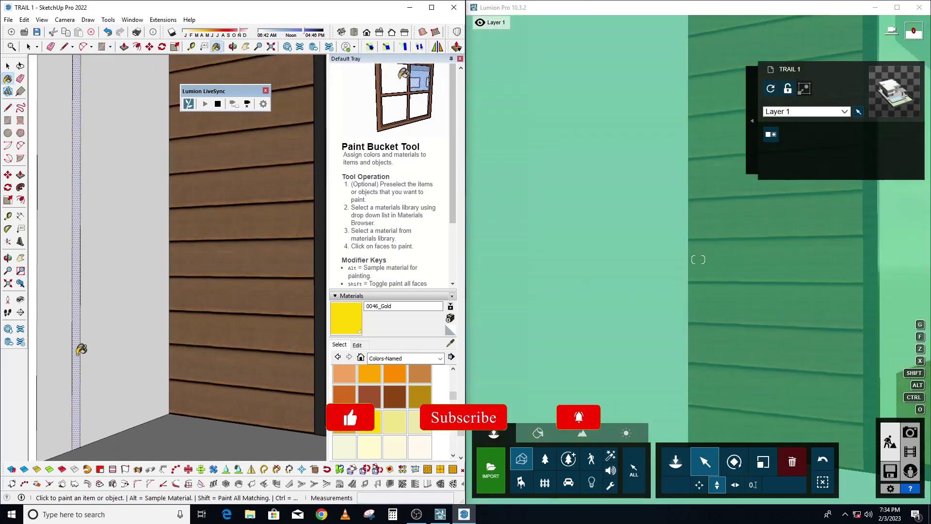
click(77, 349)
scroll(123, 311, down, 3)
key(space)
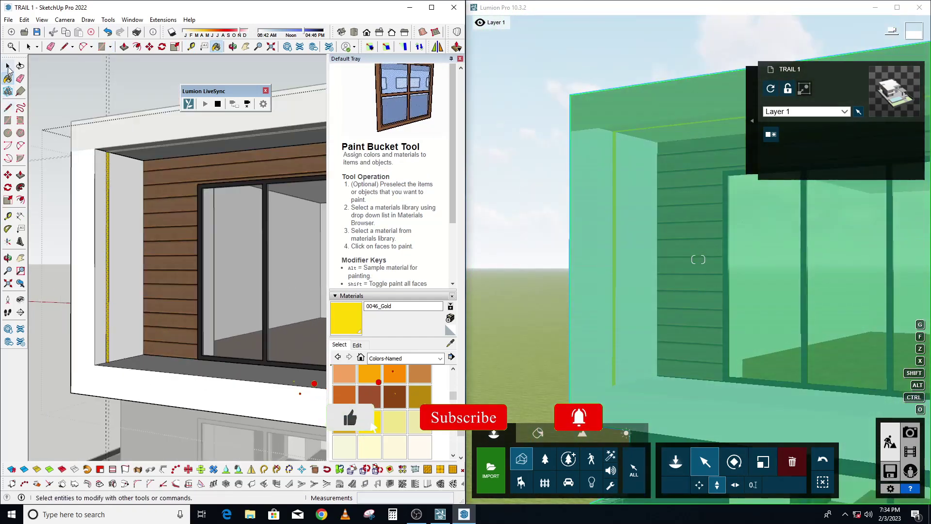
scroll(145, 245, down, 2)
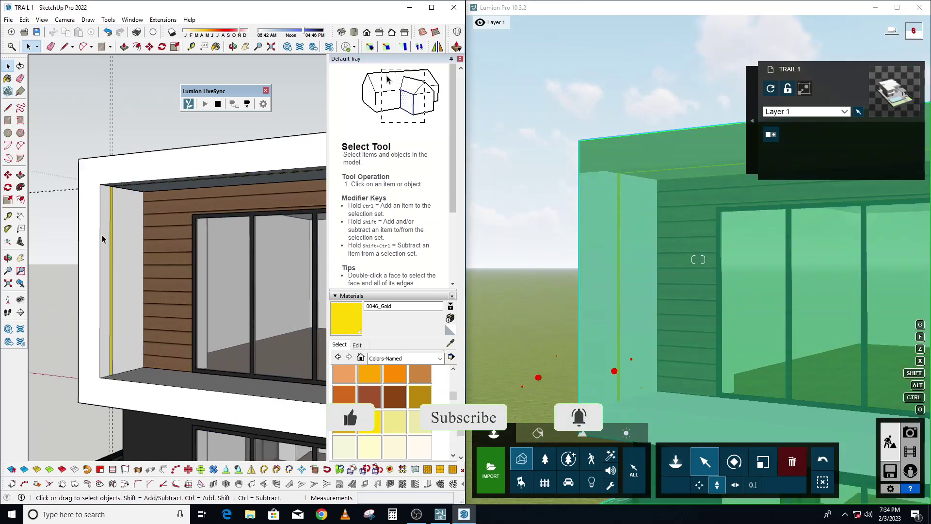
scroll(100, 237, up, 1)
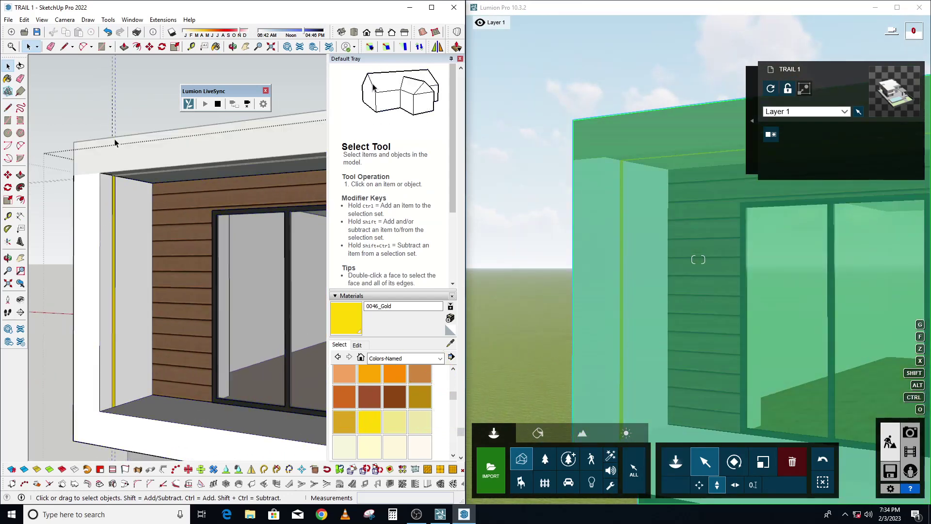
key(e)
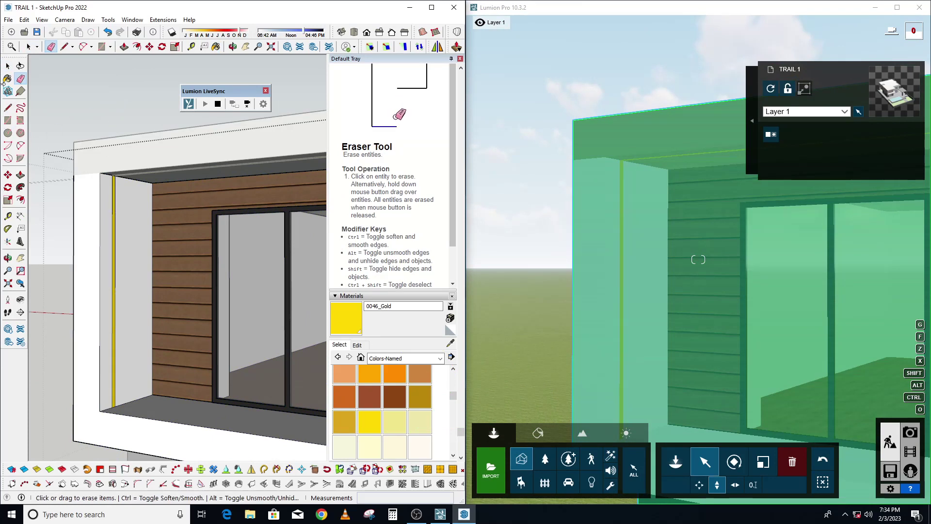
click(7, 66)
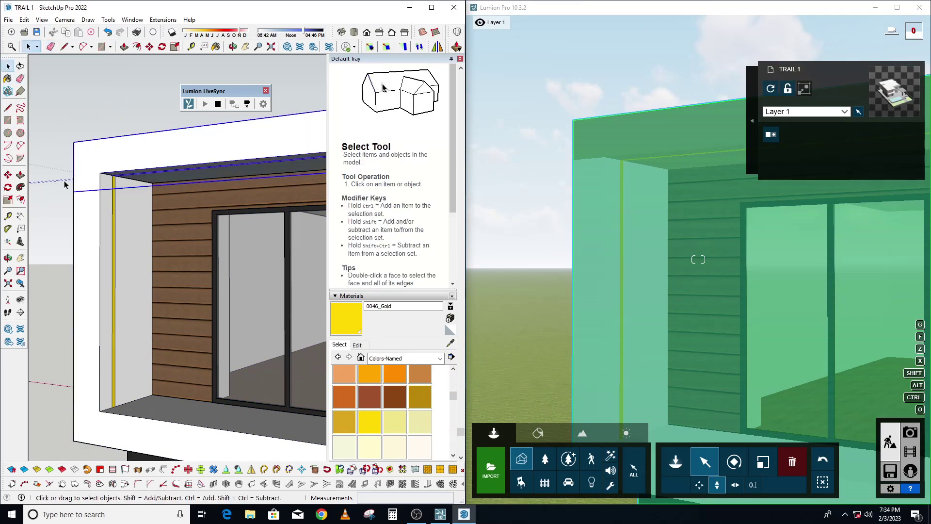
double_click(124, 168)
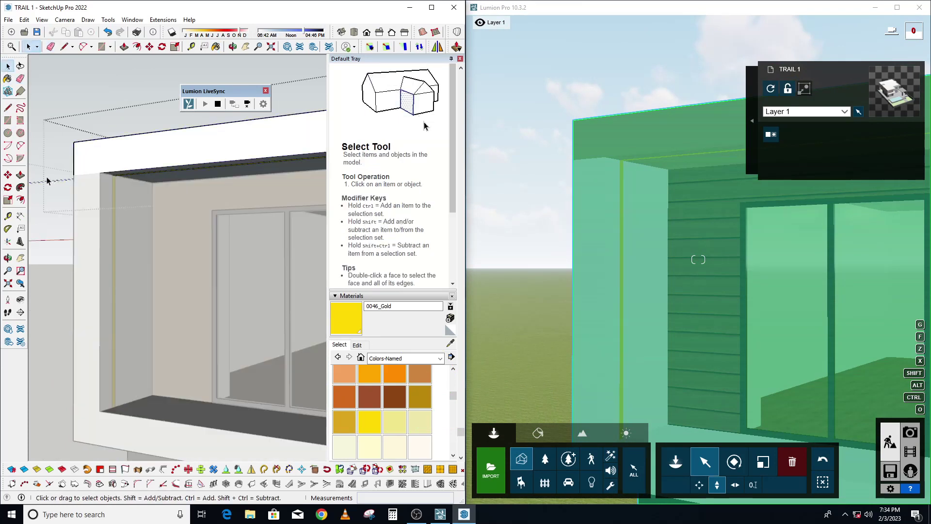
key(e)
scroll(57, 182, down, 3)
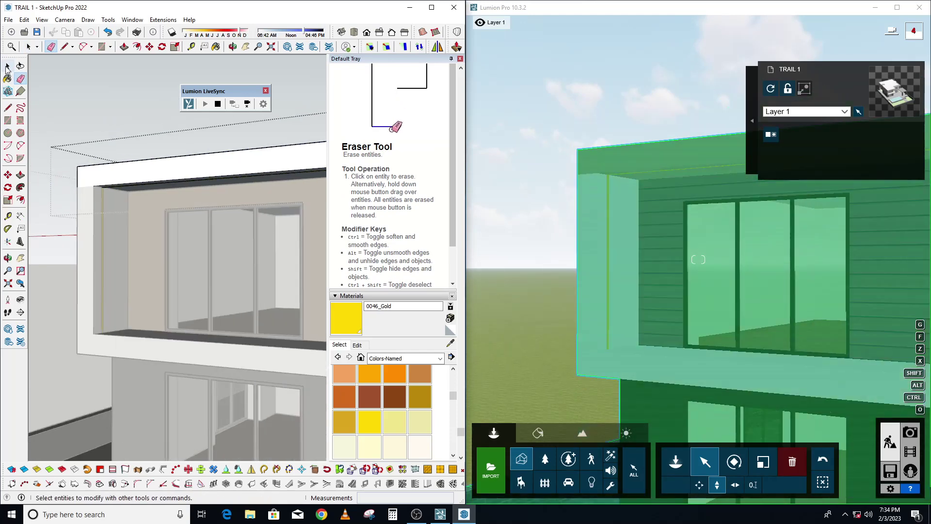
key(space)
key(Escape)
scroll(158, 267, down, 3)
mouse_move(235, 294)
middle_down()
mouse_move(220, 305)
mouse_move(262, 257)
mouse_move(181, 313)
mouse_move(175, 349)
middle_up()
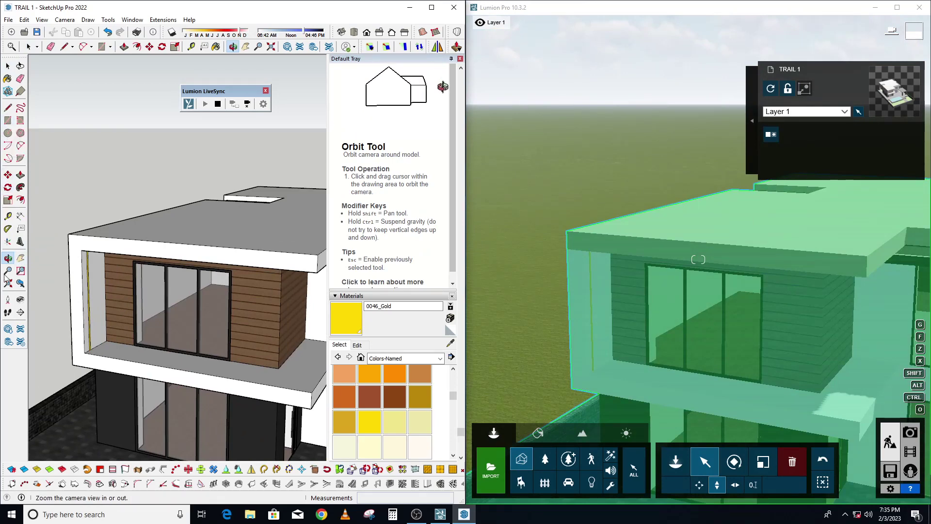
Place a guide line along the balcony floor slab's edge.
click(7, 216)
scroll(177, 369, up, 5)
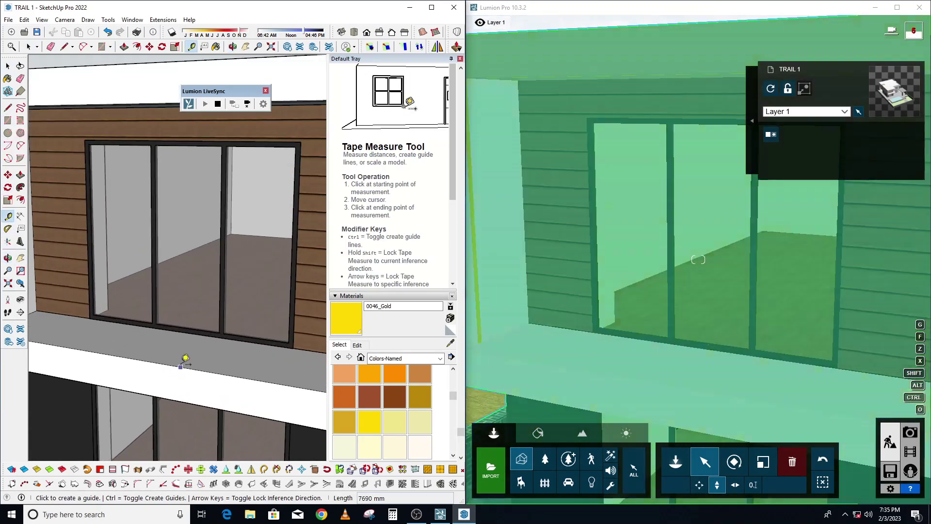
click(180, 367)
scroll(194, 355, up, 2)
click(190, 358)
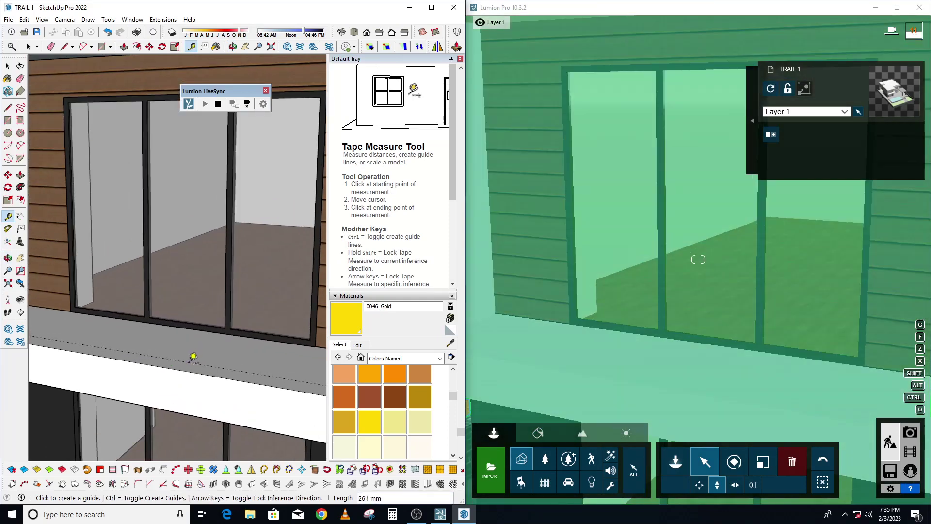
scroll(191, 358, up, 2)
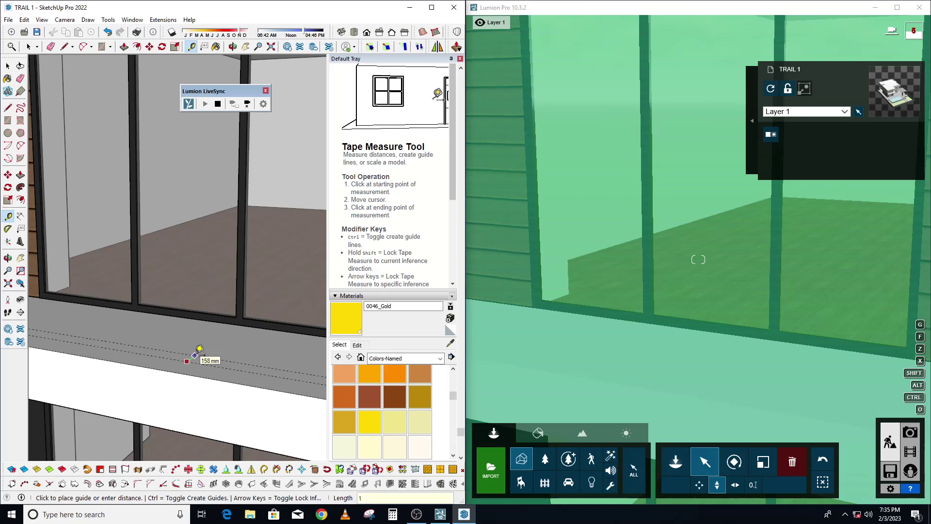
scroll(202, 357, down, 5)
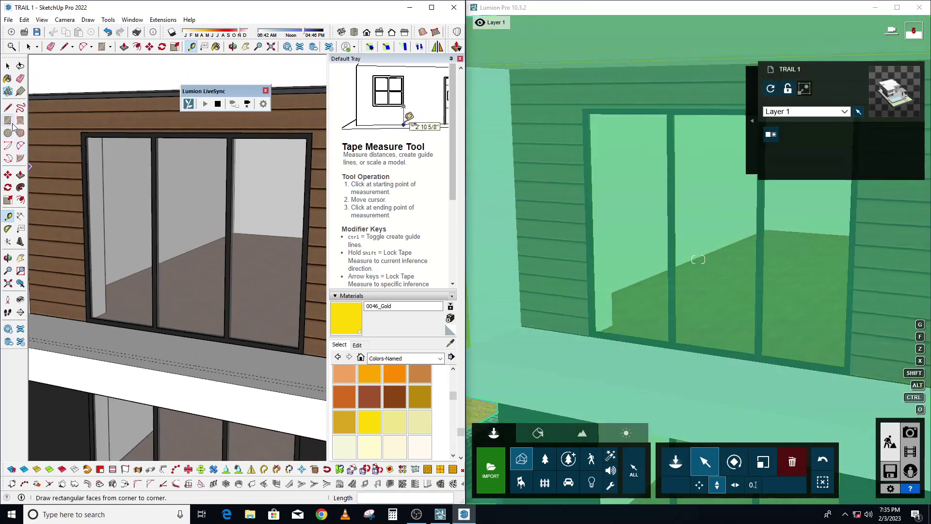
Set another guide offset inward from the balcony floor's front edge.
click(8, 120)
scroll(156, 354, down, 3)
scroll(87, 330, up, 3)
scroll(81, 336, up, 2)
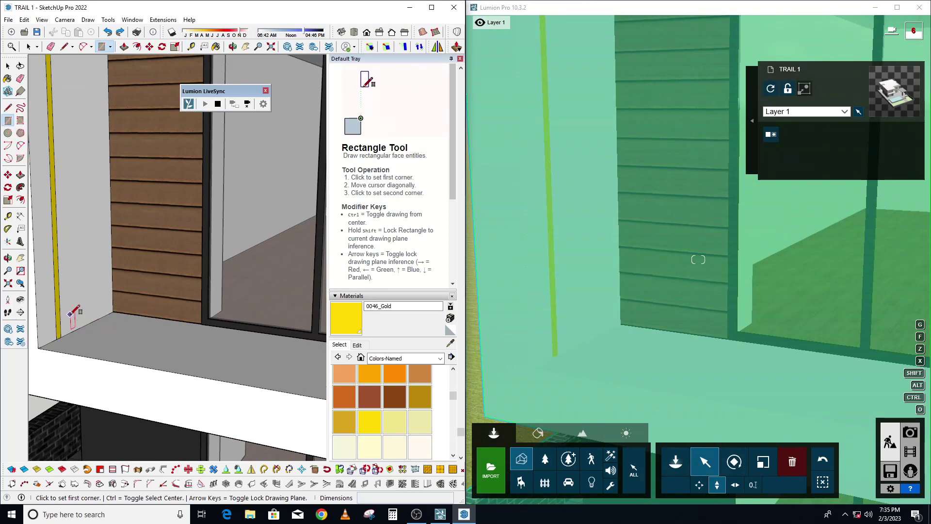
click(8, 217)
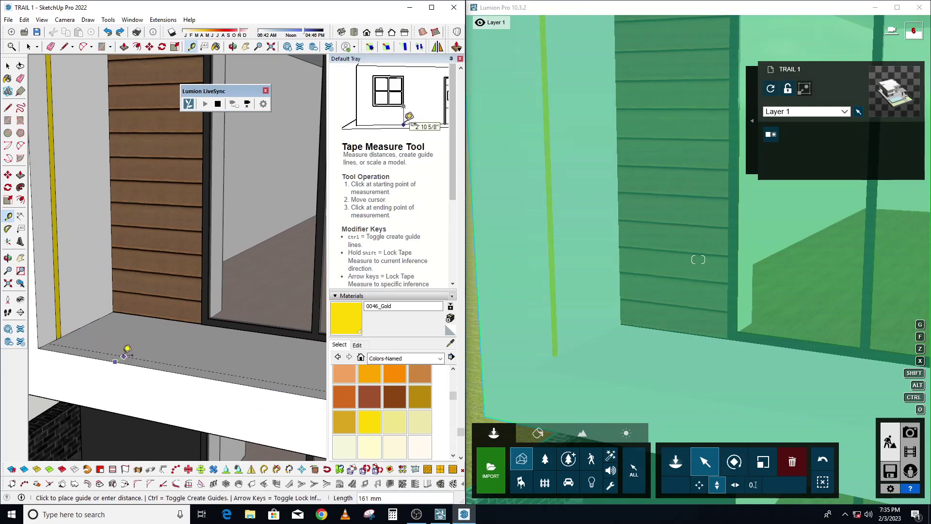
scroll(127, 350, up, 1)
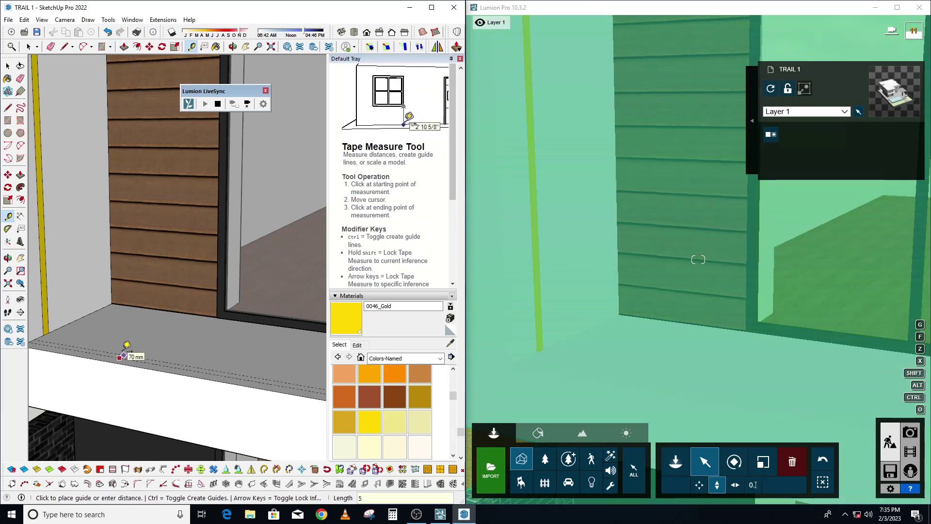
scroll(127, 345, down, 2)
scroll(127, 345, down, 2)
scroll(264, 345, down, 2)
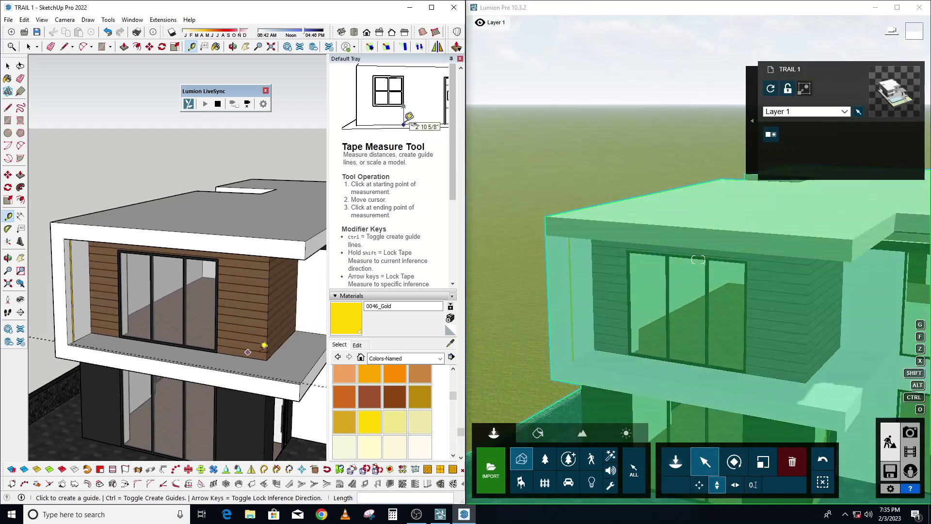
scroll(264, 345, up, 3)
scroll(295, 391, up, 2)
click(295, 391)
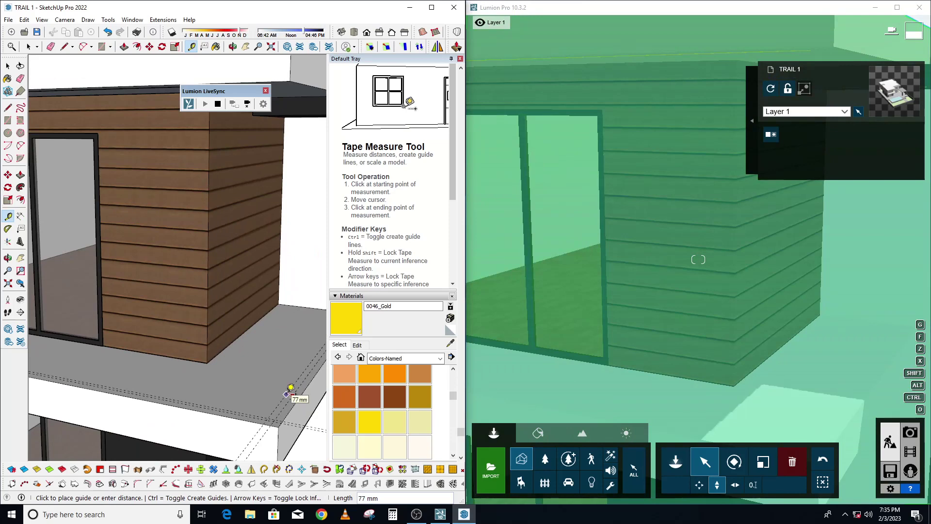
scroll(291, 393, up, 2)
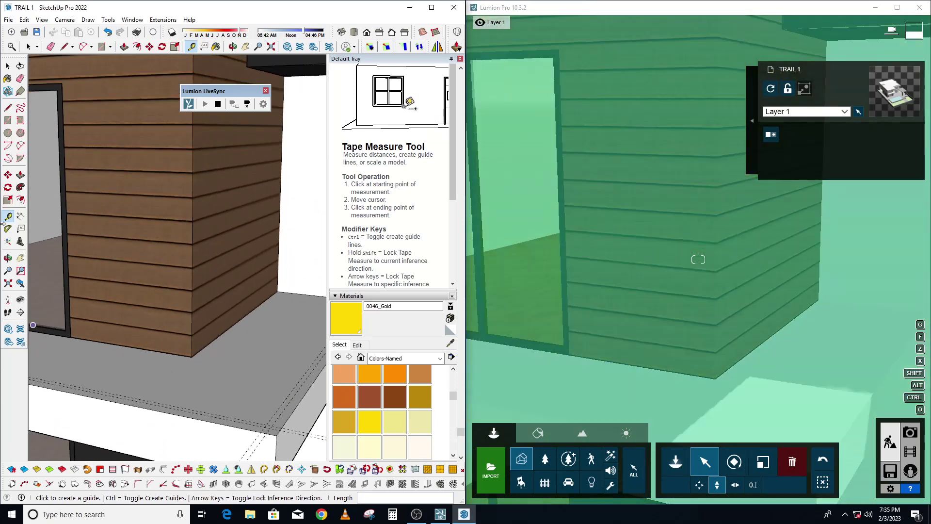
Draw a thin rectangle strip along the balcony ledge's front edge.
click(8, 121)
scroll(171, 277, down, 2)
scroll(310, 296, up, 3)
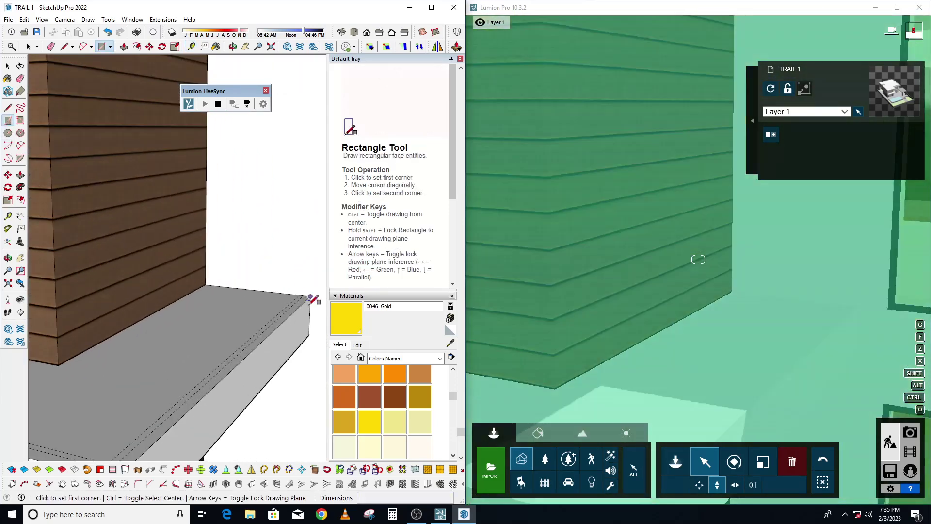
scroll(307, 297, up, 2)
click(301, 291)
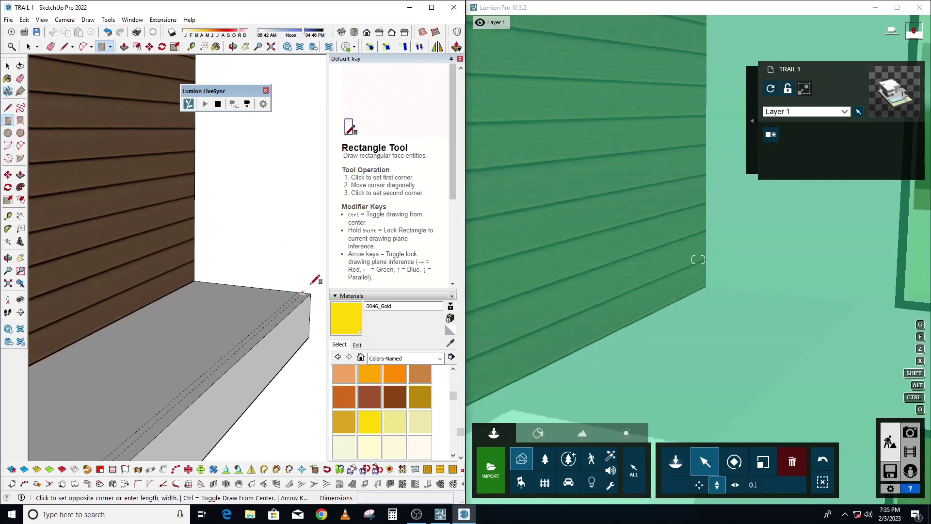
scroll(291, 289, down, 1)
scroll(167, 409, up, 1)
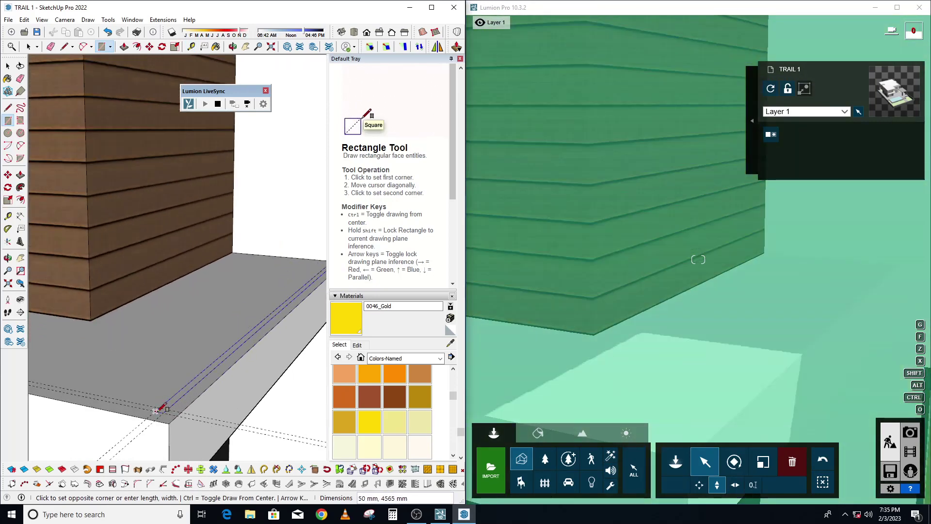
click(155, 411)
Draw a second thin strip along the ledge's side edge.
click(163, 412)
scroll(163, 413, down, 2)
scroll(194, 383, down, 3)
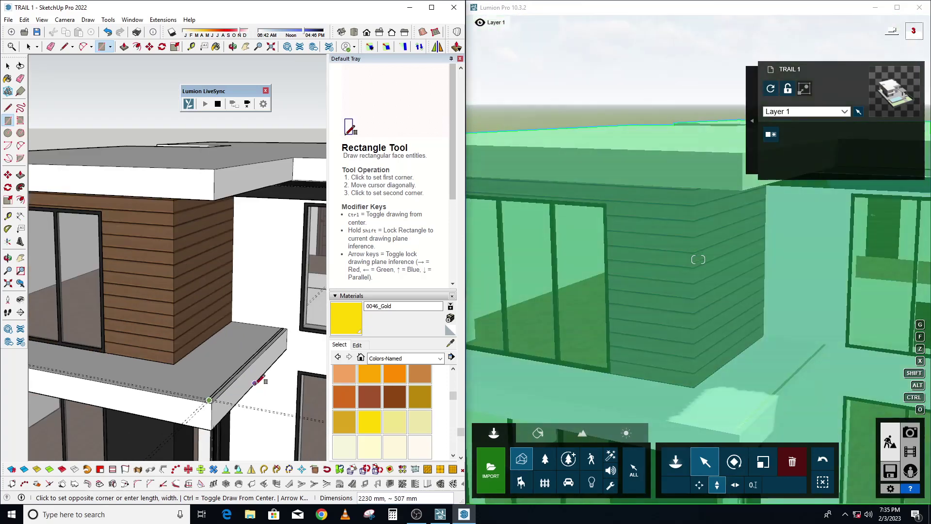
scroll(126, 374, down, 2)
scroll(42, 367, up, 3)
scroll(43, 367, up, 3)
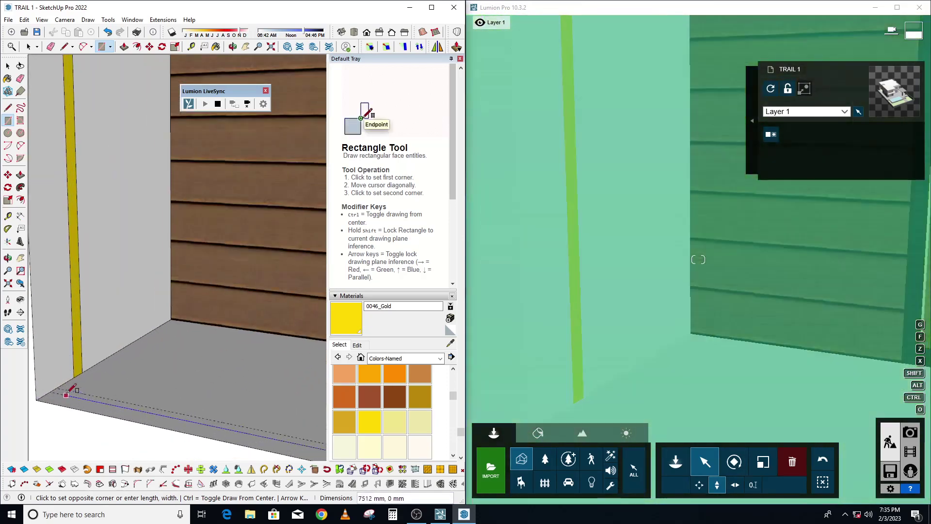
click(57, 388)
scroll(57, 388, down, 2)
scroll(73, 374, down, 3)
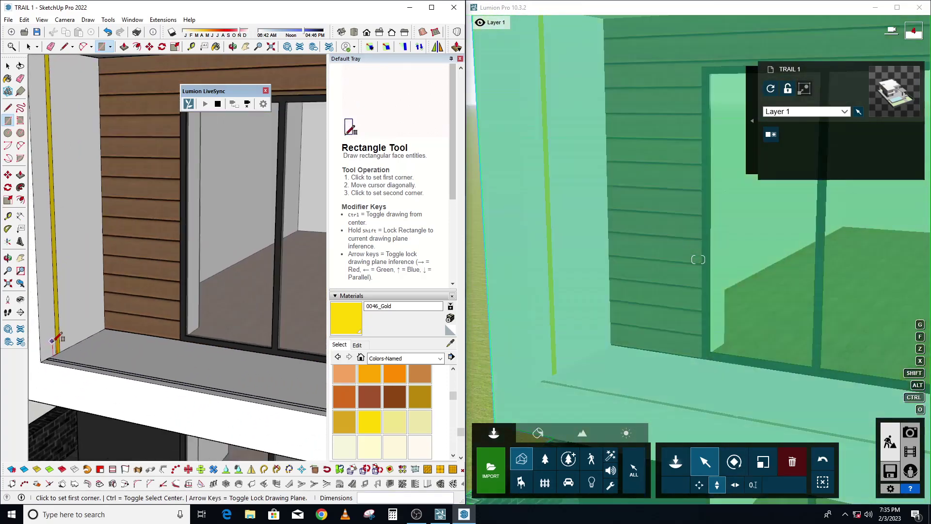
scroll(97, 349, down, 3)
scroll(111, 339, down, 2)
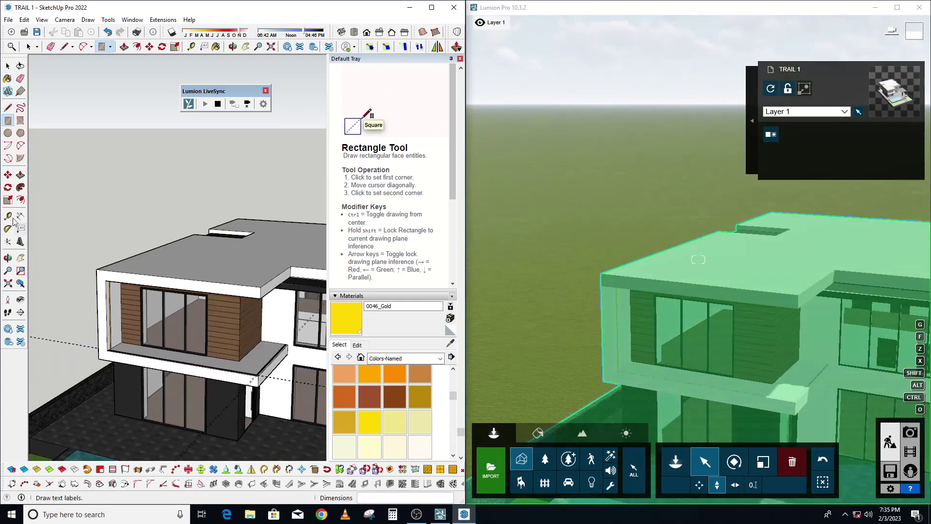
Erase stray edges left between the ledge strips.
click(20, 173)
scroll(235, 384, up, 2)
scroll(235, 384, up, 3)
scroll(235, 384, up, 3)
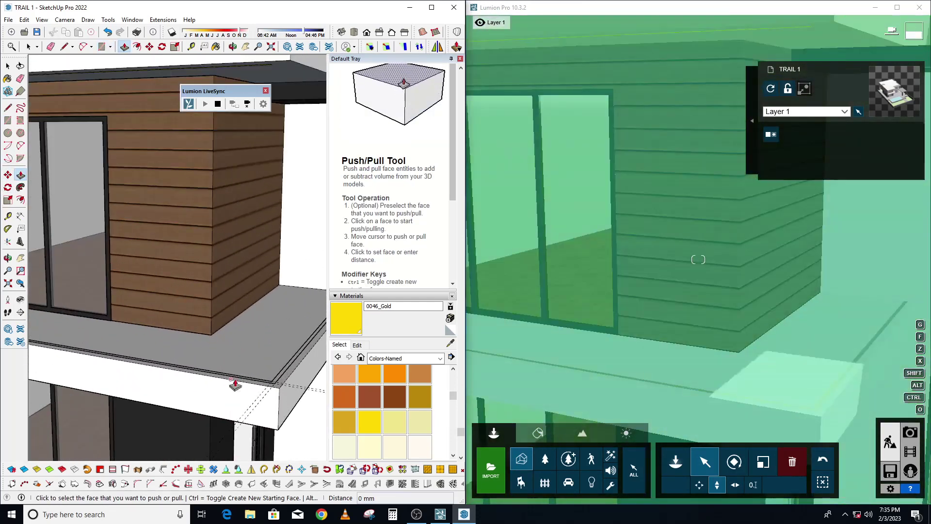
scroll(235, 384, down, 2)
key(e)
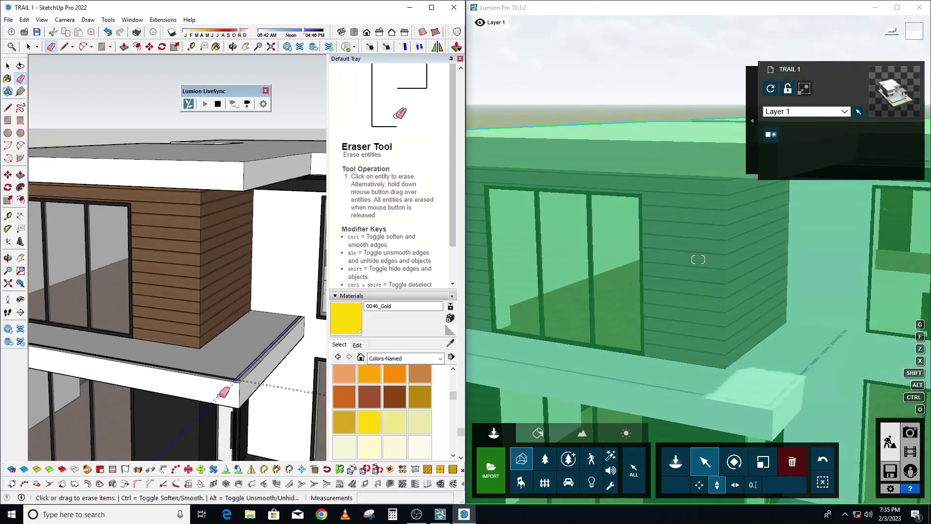
scroll(233, 384, up, 2)
scroll(233, 384, up, 2)
key(p)
scroll(233, 385, up, 1)
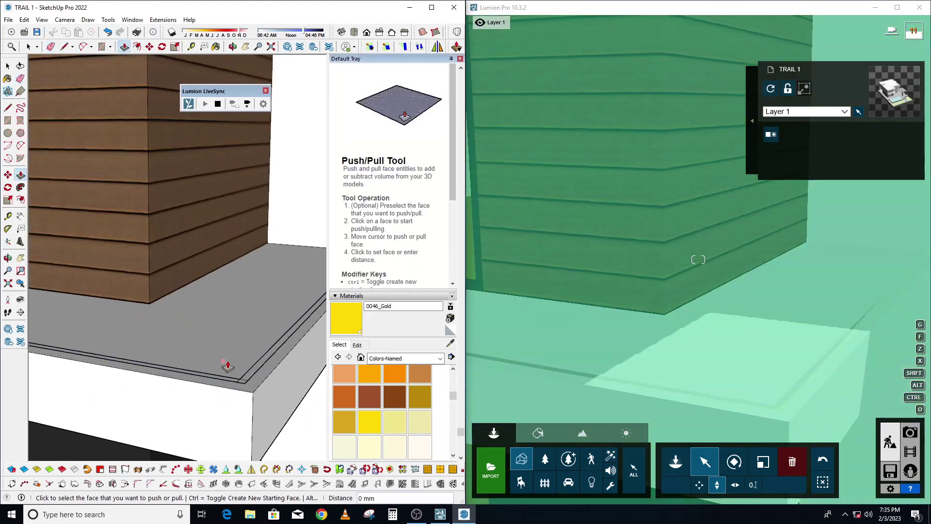
scroll(235, 384, up, 1)
scroll(246, 383, up, 1)
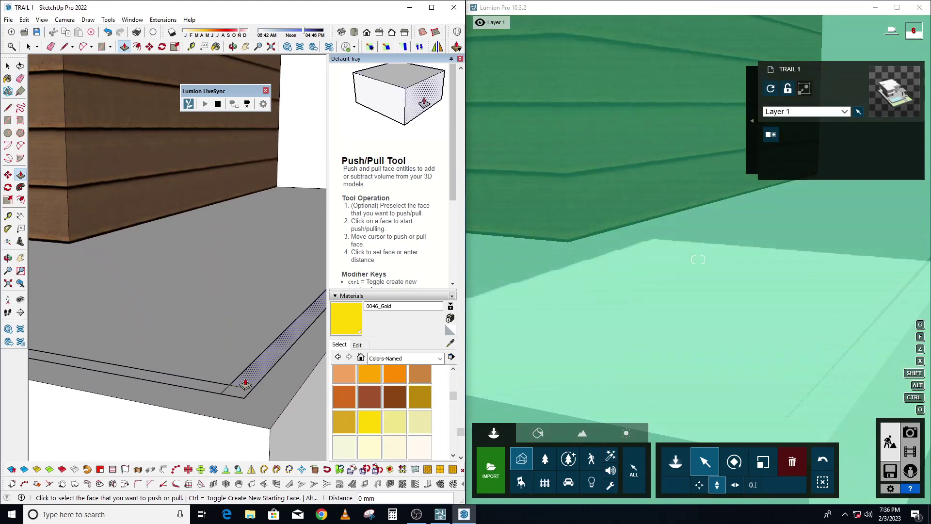
Nudge the strip face 9 mm and erase leftover stray edges.
click(245, 384)
click(242, 363)
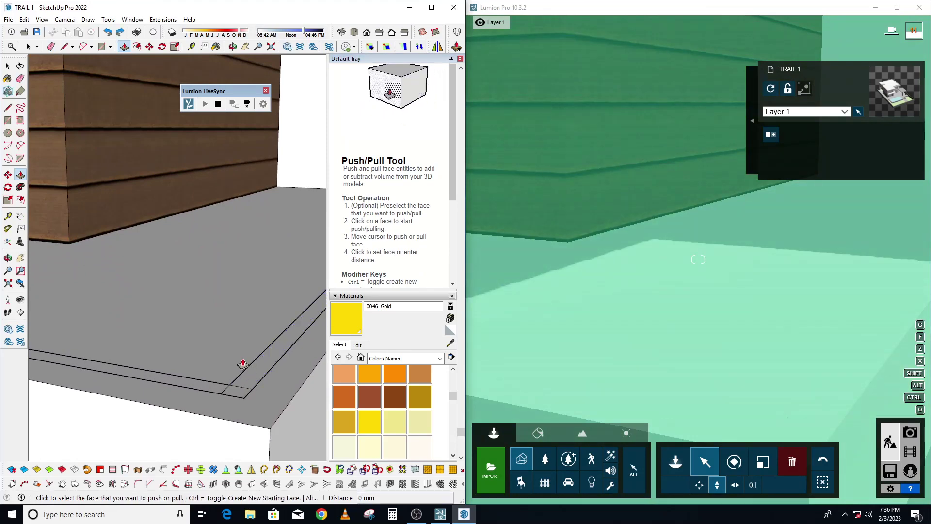
key(e)
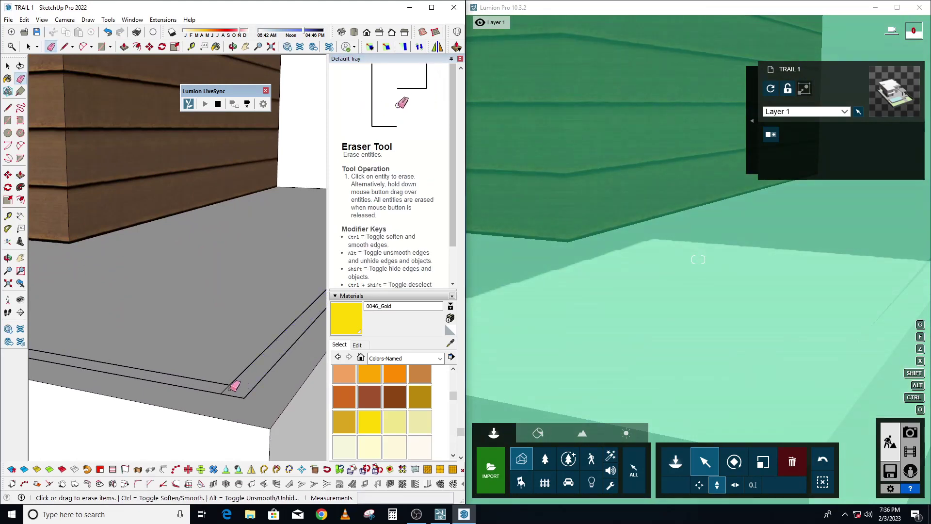
key(p)
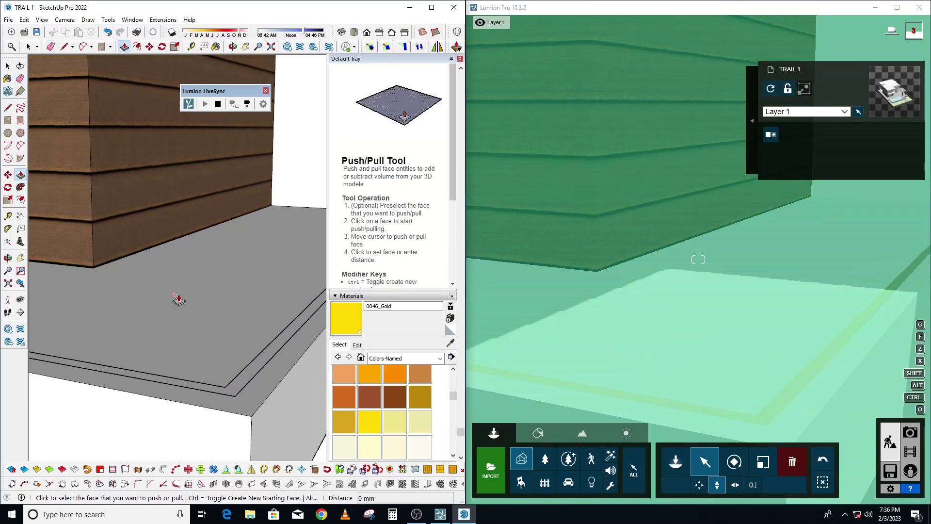
Push/Pull the edge strip up 1000 mm into the parapet wall.
click(221, 401)
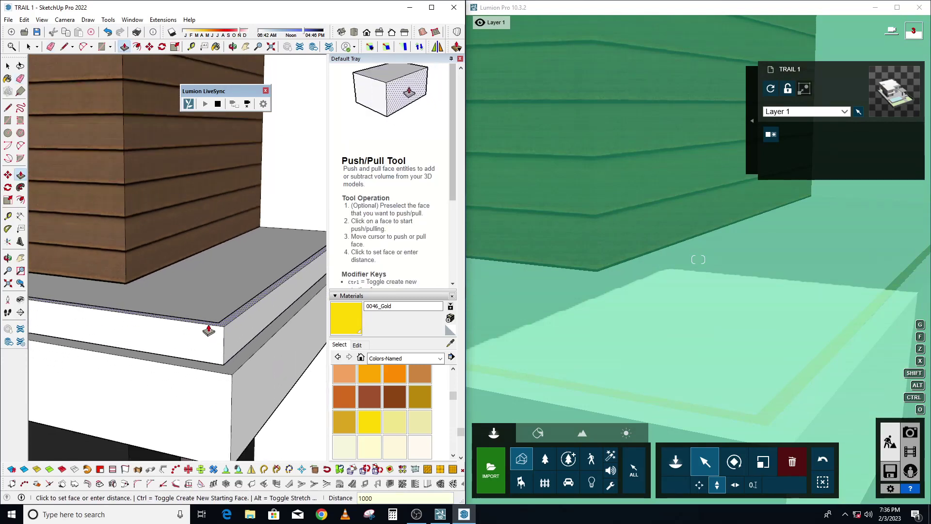
key(Return)
scroll(209, 331, down, 5)
scroll(218, 301, down, 3)
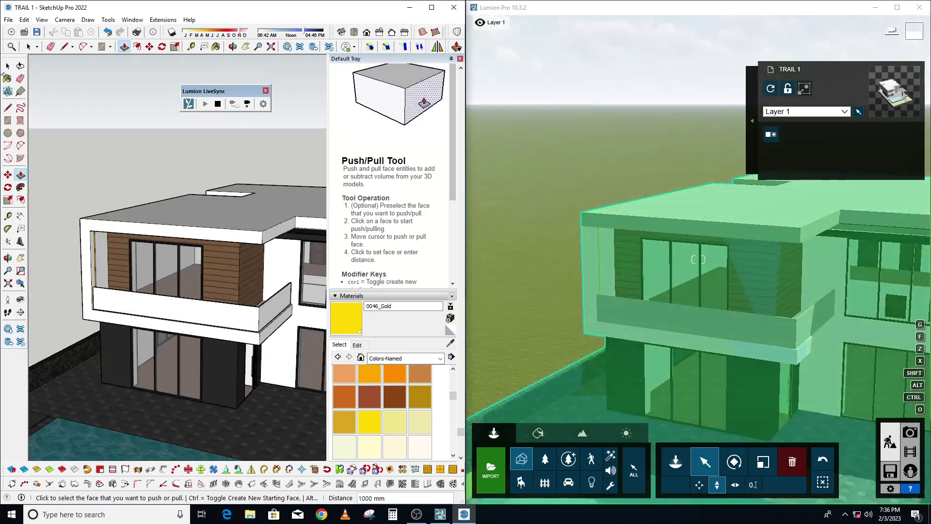
click(8, 66)
Select the whole balcony parapet and orbit to a frontal view.
click(165, 309)
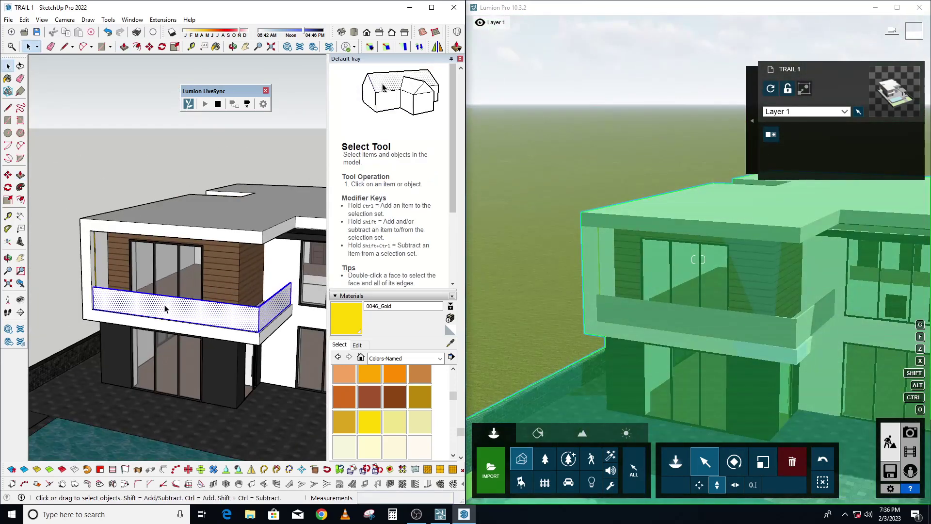
scroll(165, 309, down, 3)
scroll(203, 303, up, 3)
scroll(203, 303, up, 5)
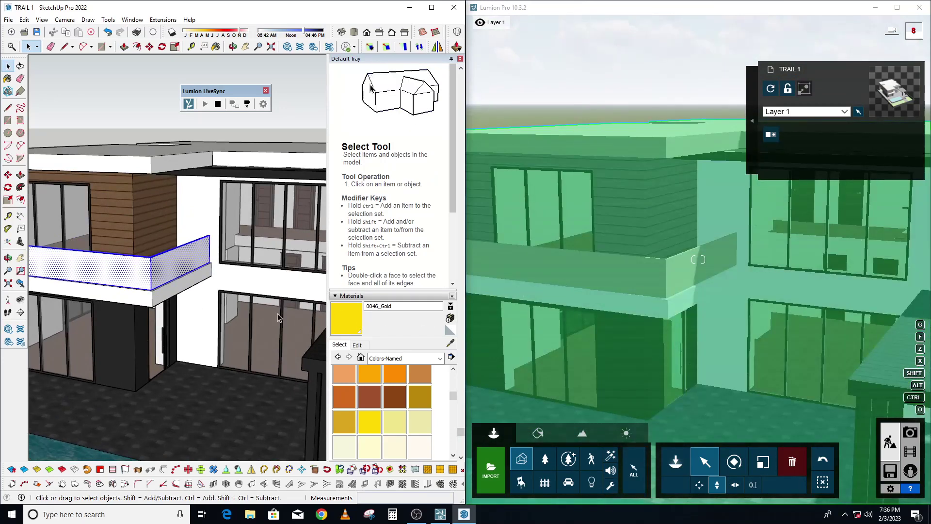
click(9, 258)
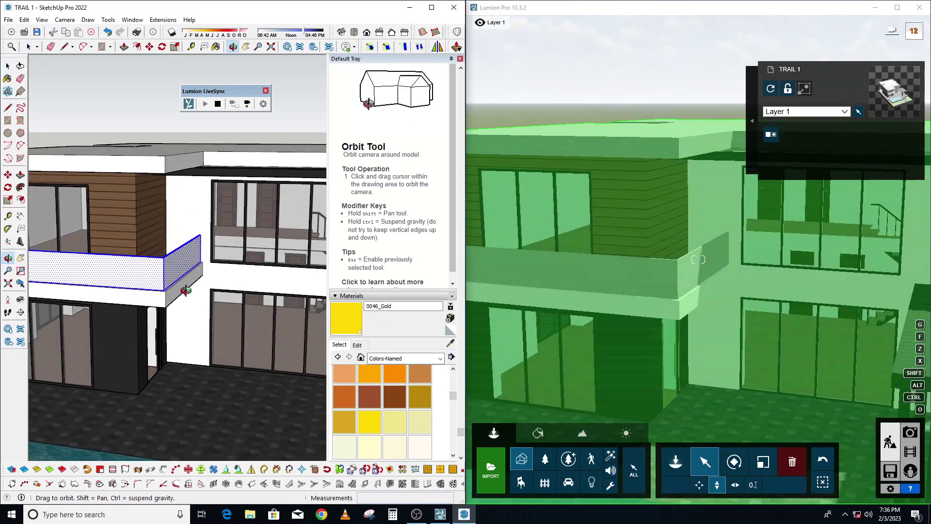
drag(218, 170, 299, 146)
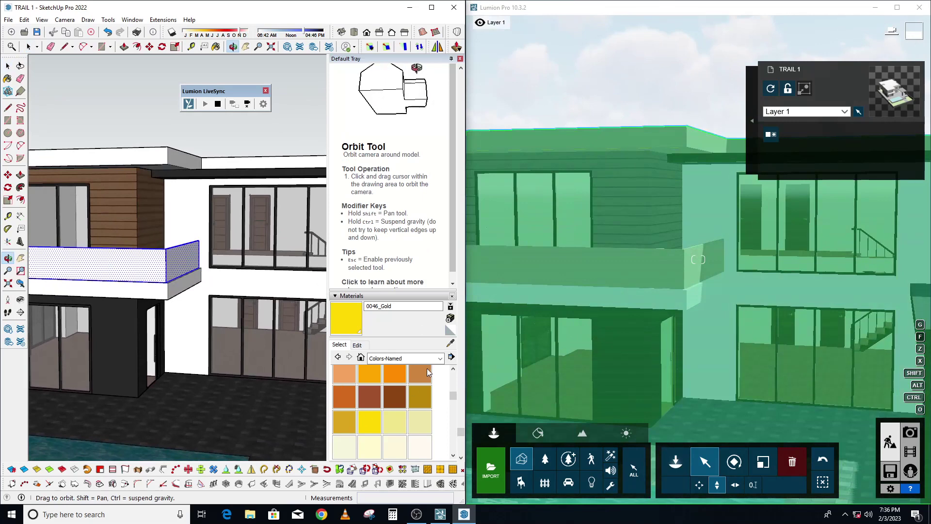
Paint the parapet Translucent Glass Blue from the Glass and Mirrors library.
click(438, 359)
click(412, 423)
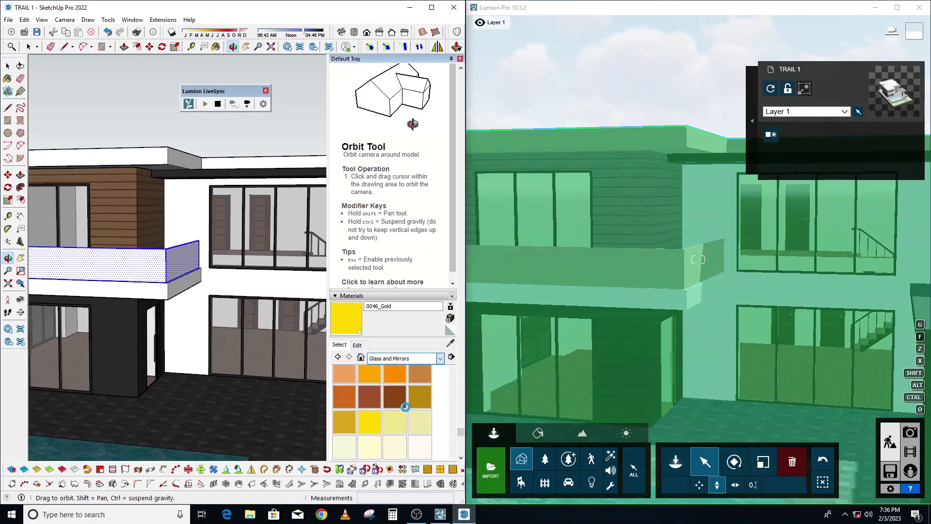
click(420, 377)
click(159, 262)
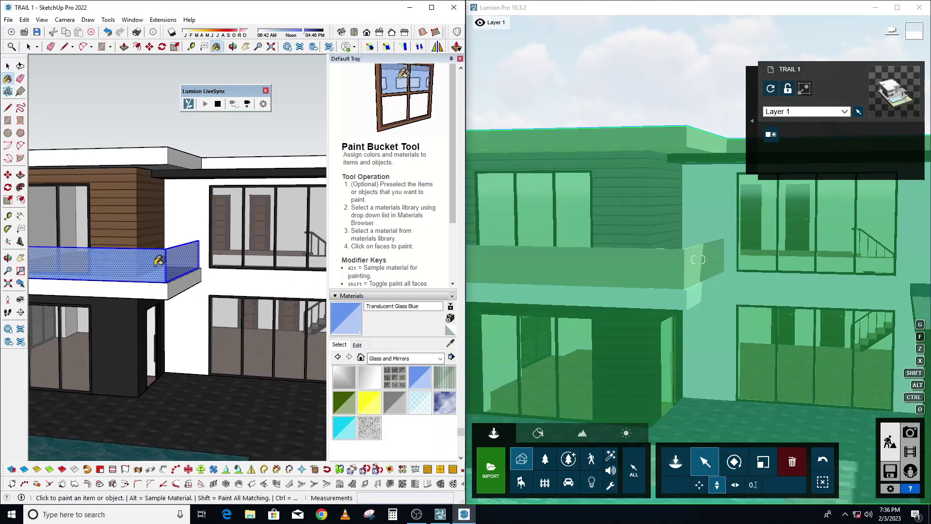
scroll(296, 366, down, 3)
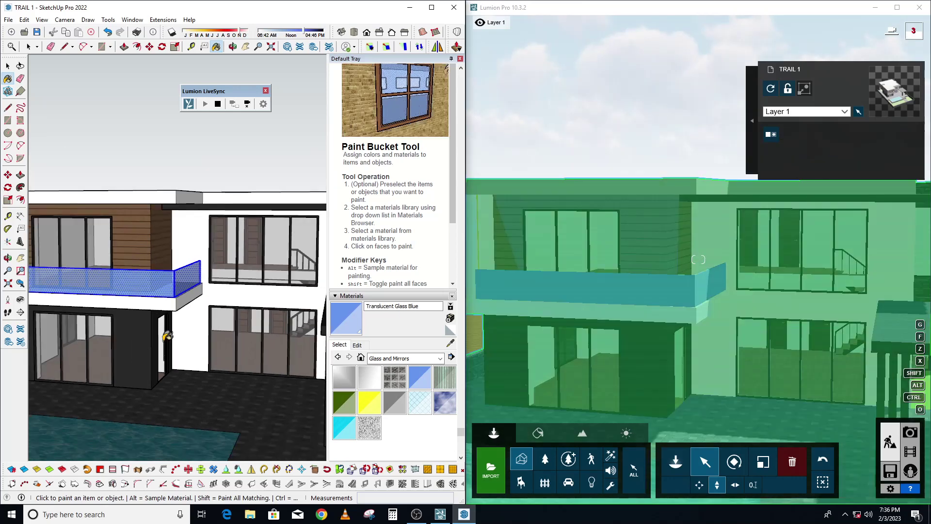
click(8, 258)
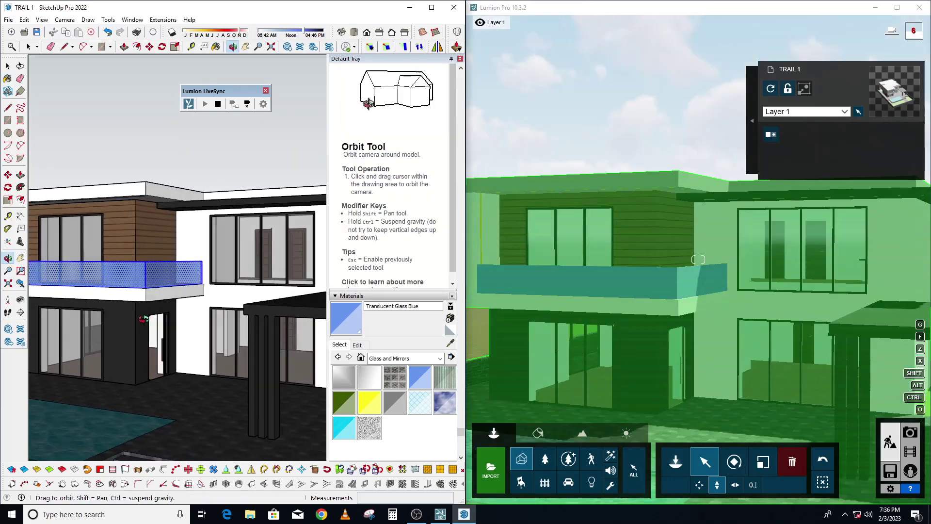
drag(170, 339, 145, 339)
click(395, 403)
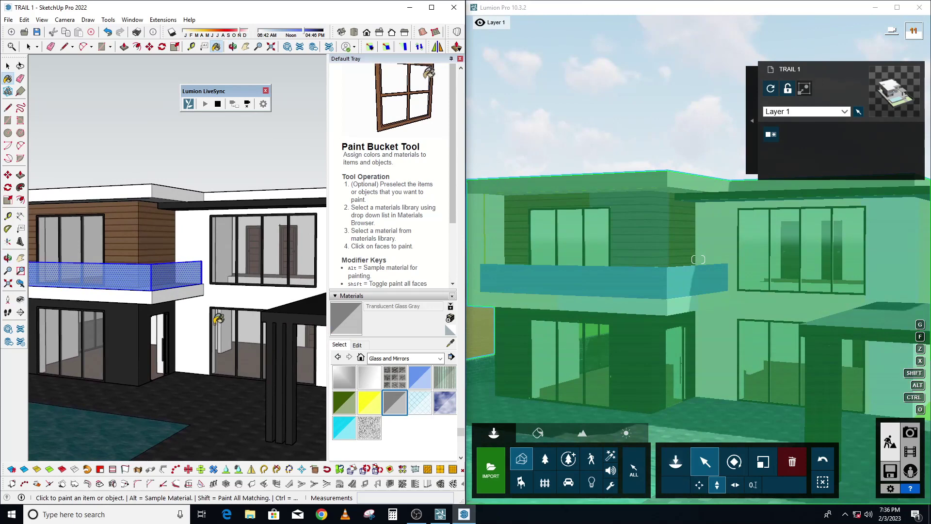
Paint the balcony parapet Translucent Glass Gray.
scroll(145, 279, up, 2)
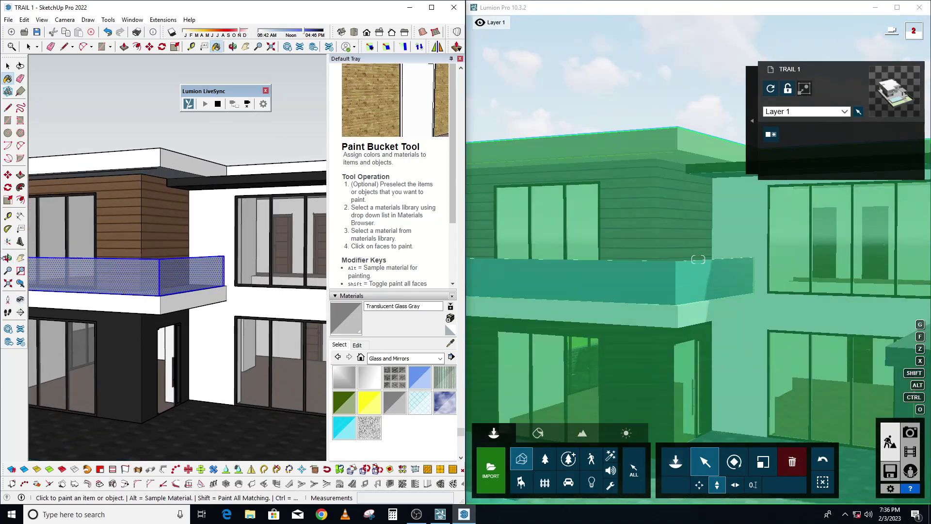
click(8, 259)
drag(97, 265, 109, 262)
key(space)
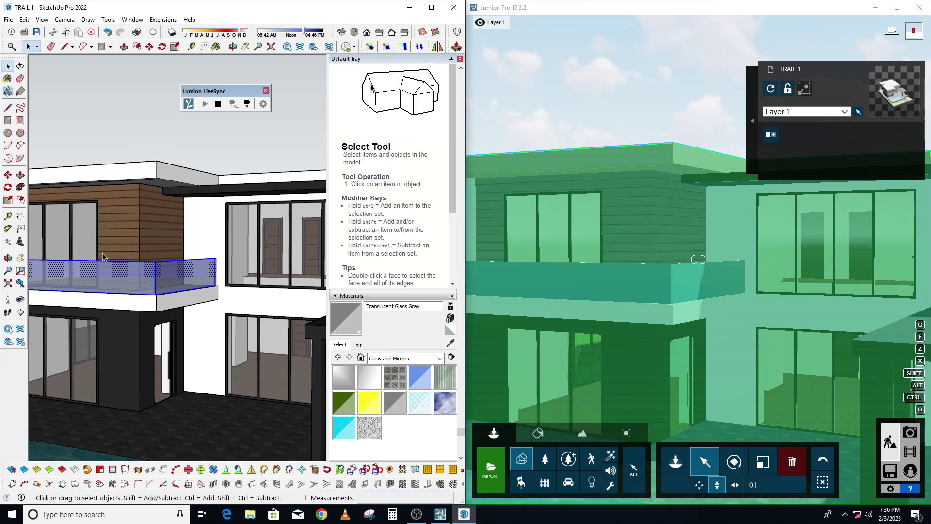
Make the parapet glass a group and orbit out to view the whole house.
right_click(103, 280)
click(134, 358)
click(21, 282)
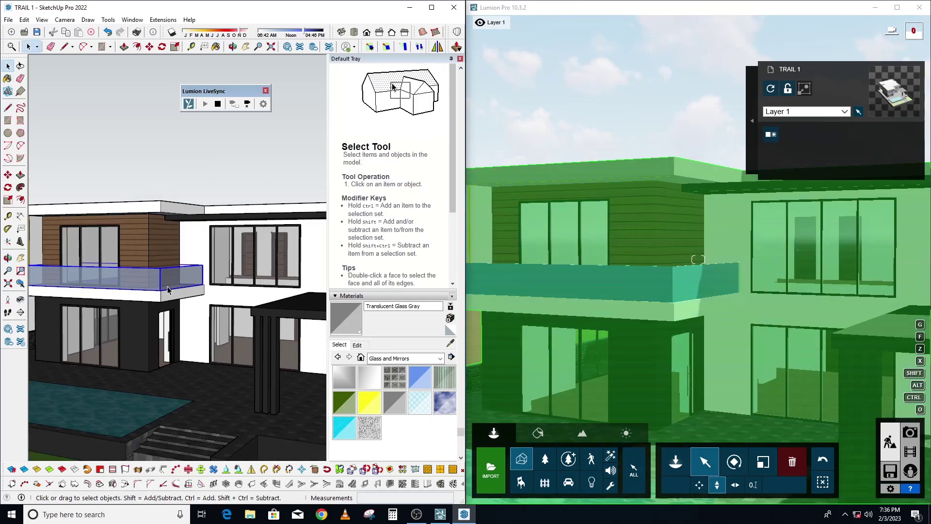
key(o)
mouse_move(146, 300)
mouse_down()
mouse_move(79, 304)
mouse_move(187, 313)
mouse_up()
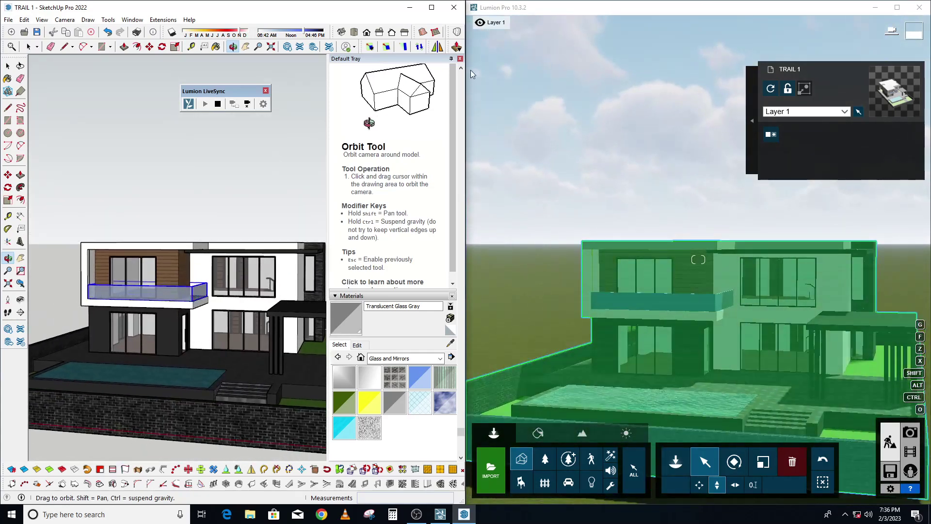
click(460, 58)
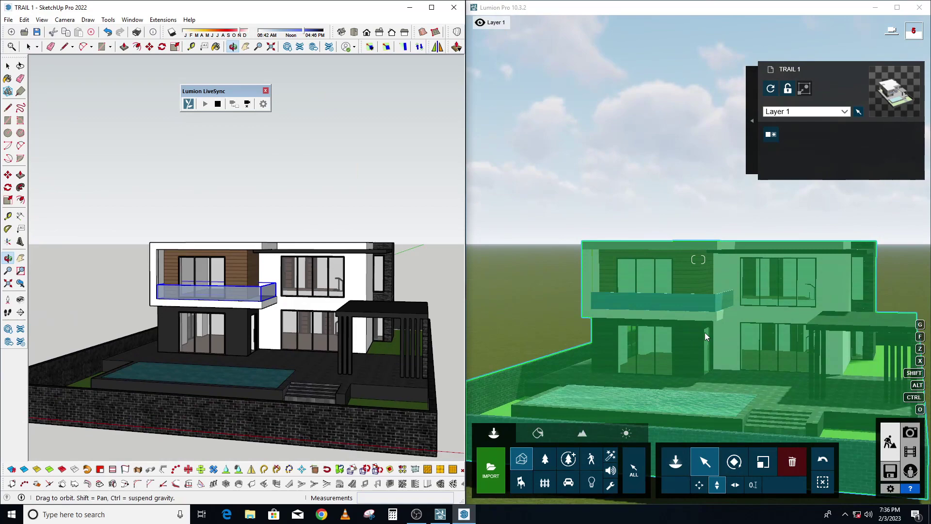
scroll(703, 333, down, 5)
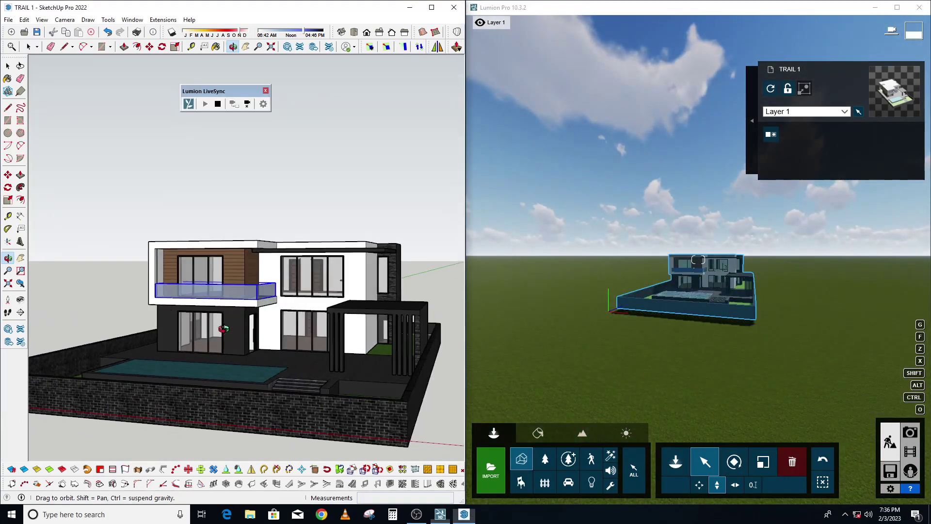
scroll(229, 331, up, 3)
scroll(247, 293, up, 3)
scroll(254, 295, up, 2)
scroll(325, 321, up, 2)
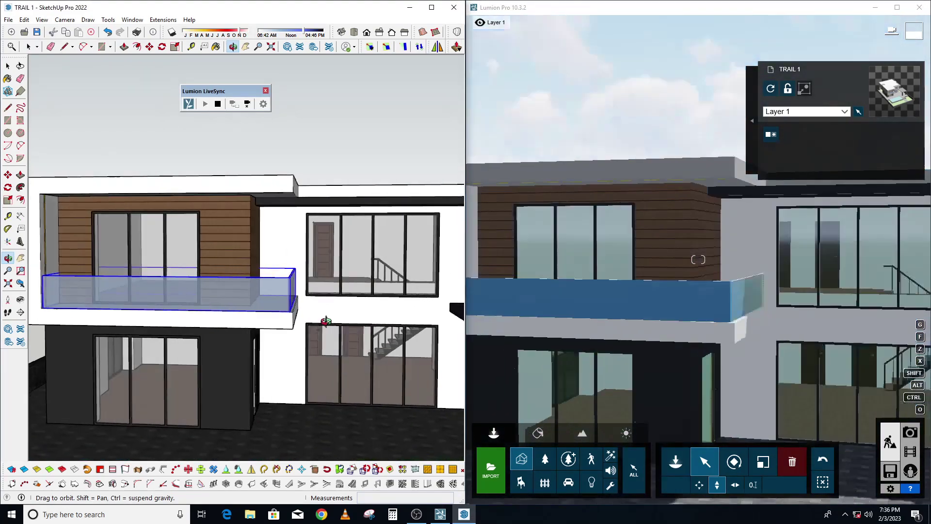
scroll(326, 305, down, 5)
mouse_move(270, 277)
mouse_down()
mouse_move(253, 249)
mouse_move(154, 245)
mouse_move(157, 237)
mouse_up()
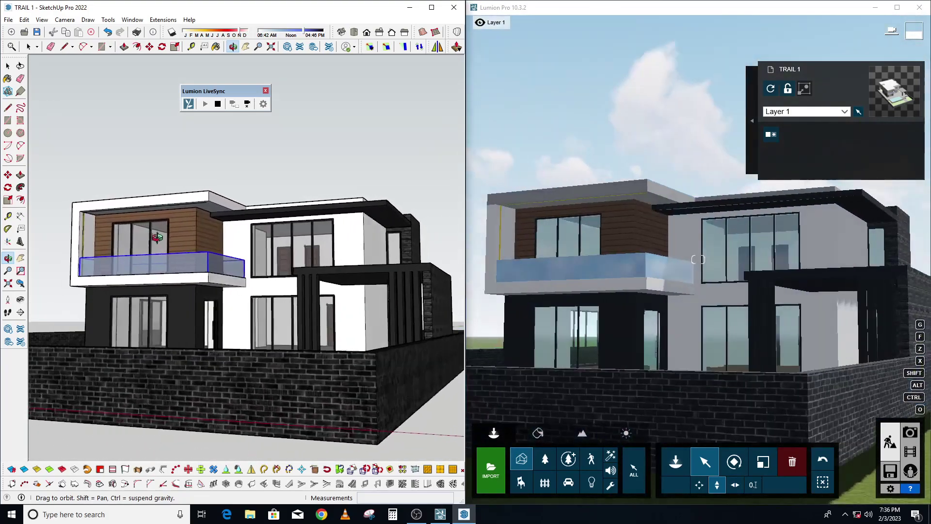
scroll(240, 228, up, 3)
scroll(241, 228, up, 2)
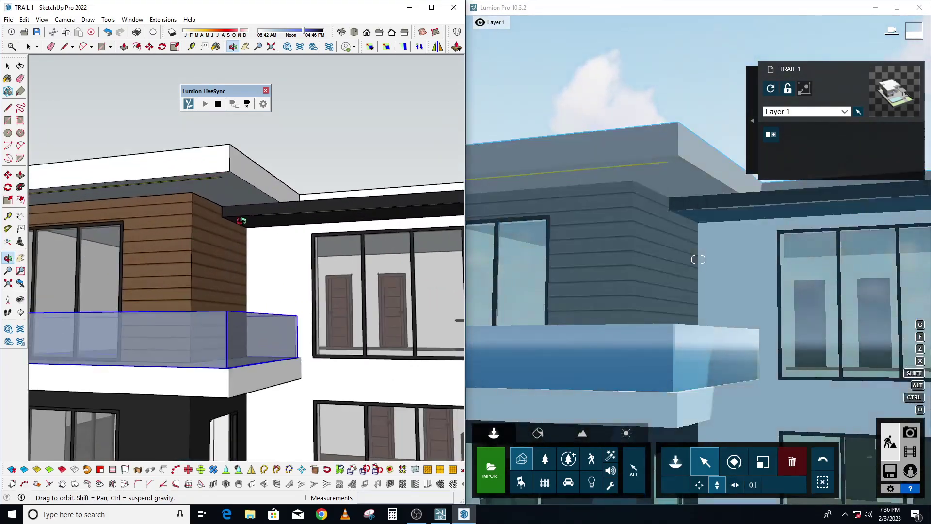
drag(240, 228, 238, 250)
scroll(238, 250, down, 10)
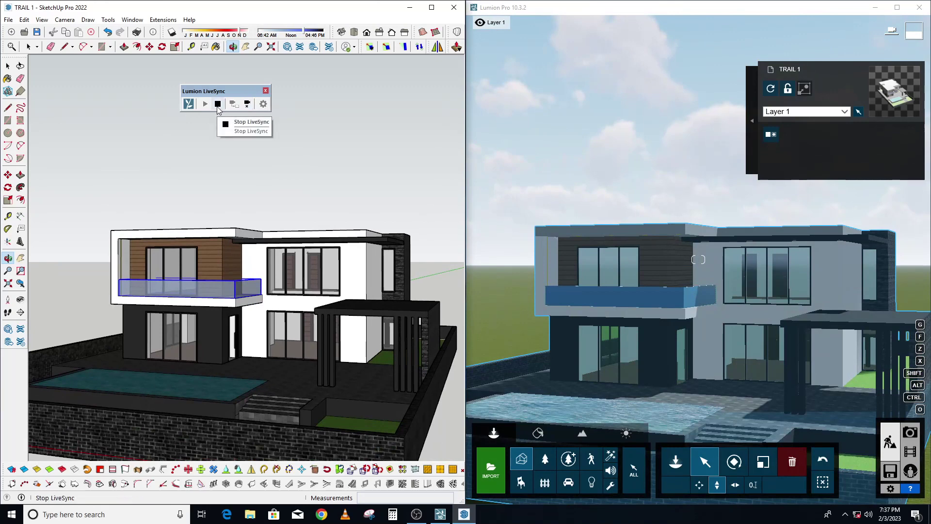
mouse_move(219, 187)
mouse_down()
mouse_move(195, 277)
mouse_move(180, 258)
mouse_up()
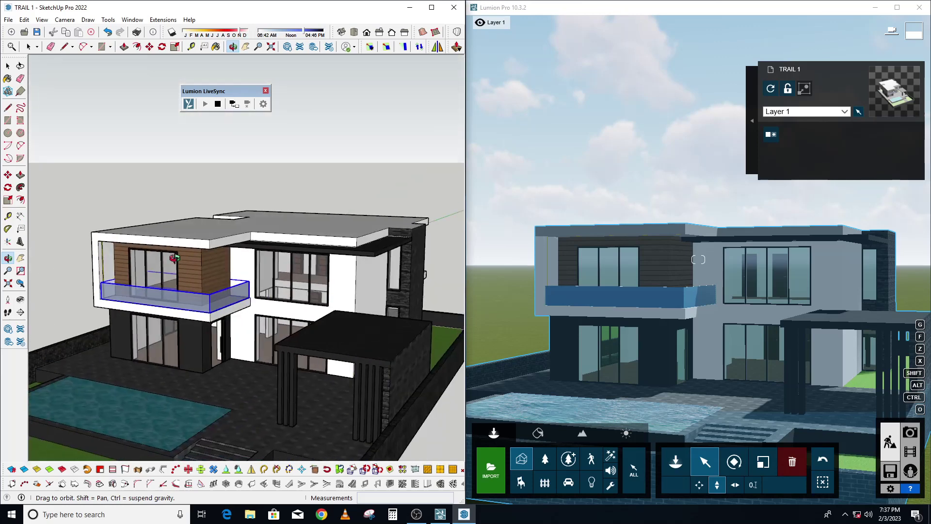
scroll(180, 258, down, 3)
scroll(239, 247, down, 3)
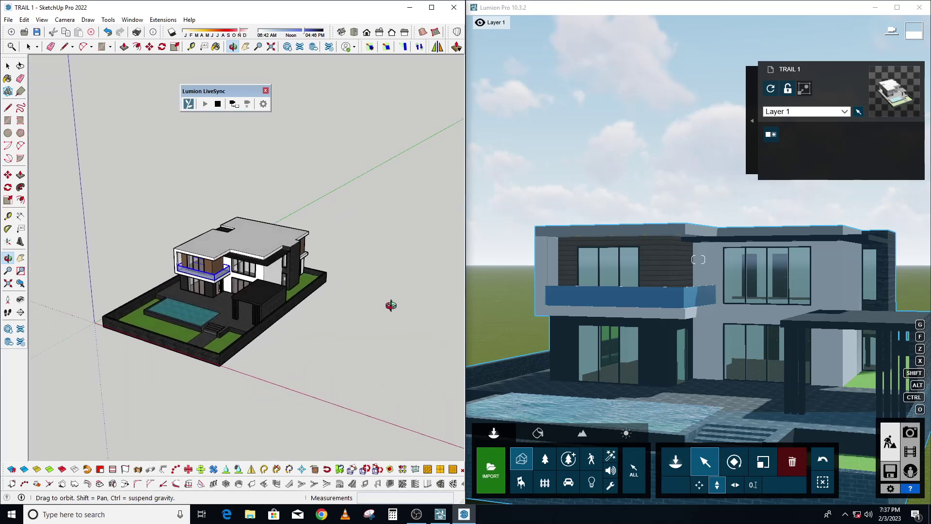
click(633, 339)
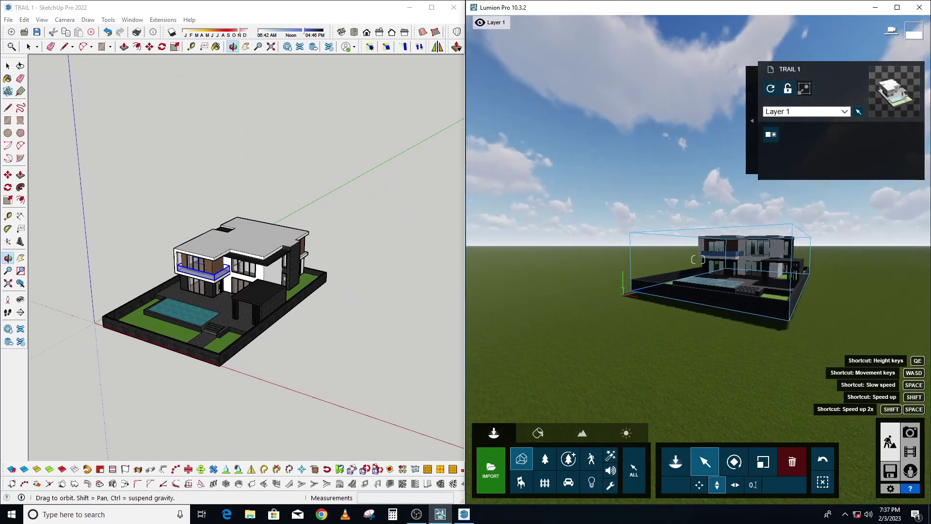
Draw a test rectangle on the ground beside the house.
click(7, 120)
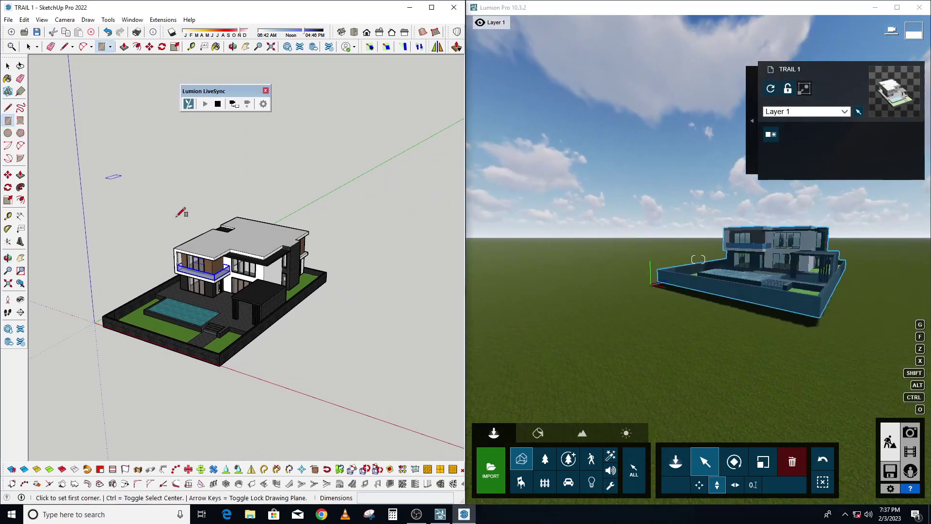
click(333, 339)
click(373, 386)
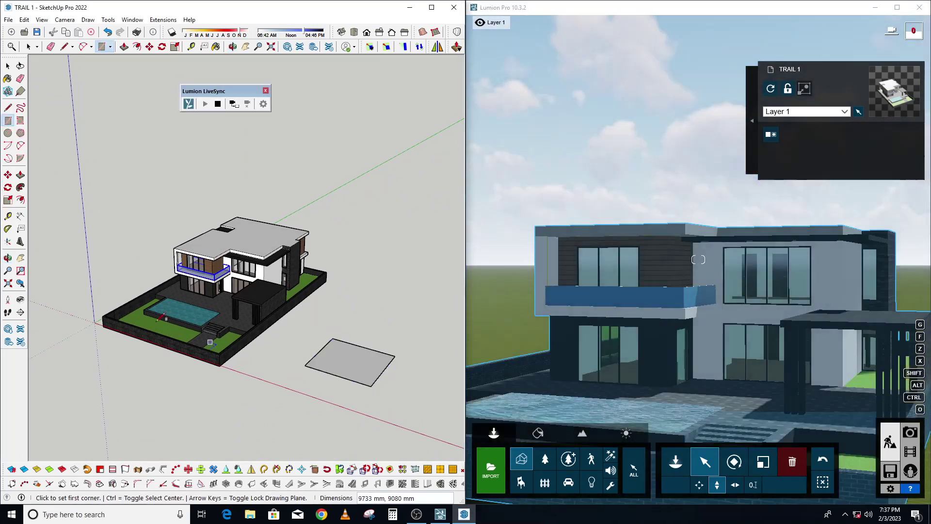
scroll(127, 295, down, 3)
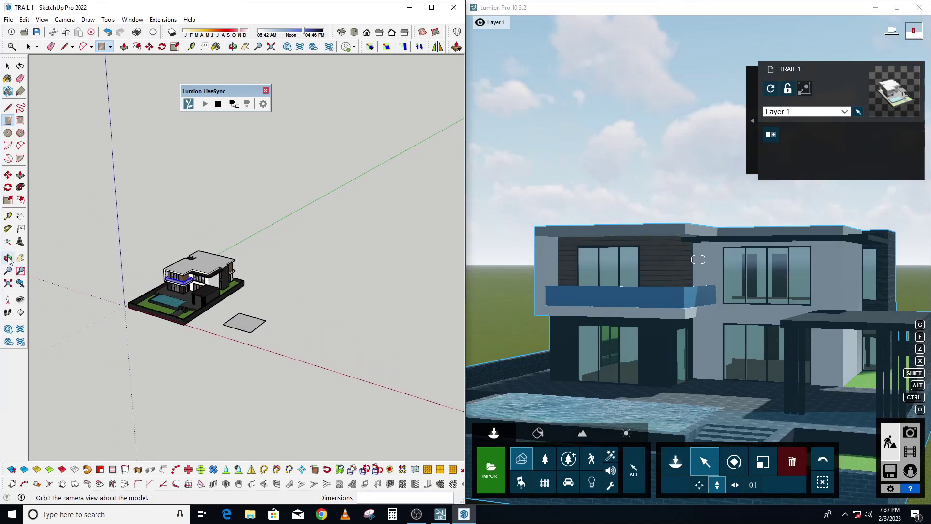
scroll(636, 376, down, 5)
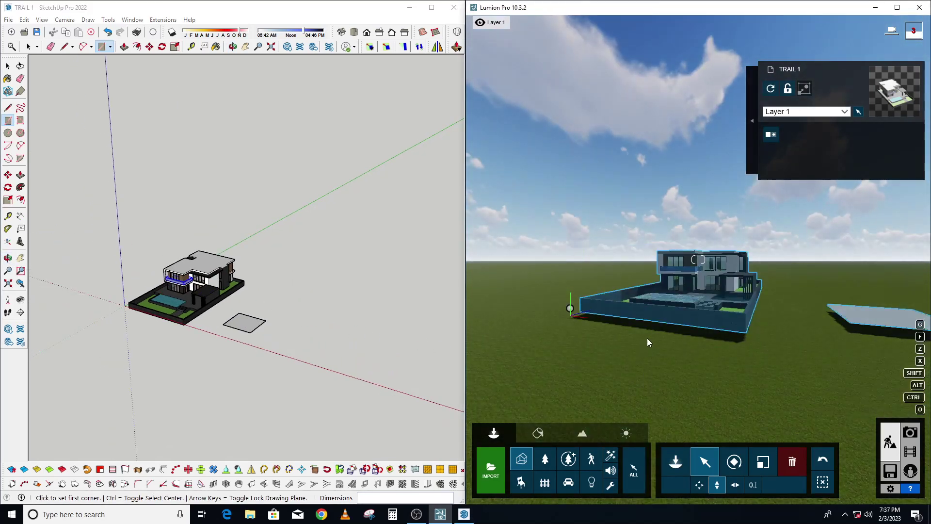
right_drag(647, 339, 688, 339)
Push/Pull the rectangle into a tall box and check it appears in Lumion.
click(21, 174)
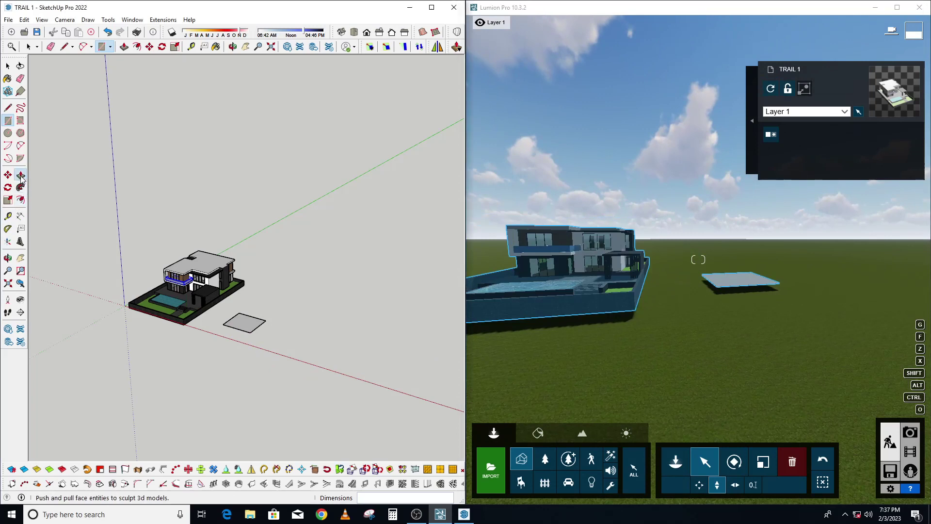
drag(235, 328, 279, 208)
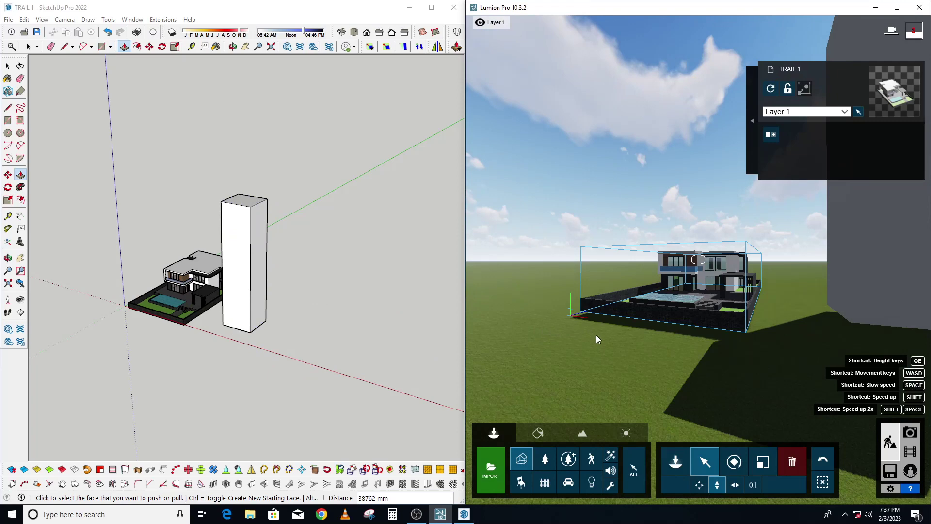
right_drag(596, 334, 679, 335)
key(s)
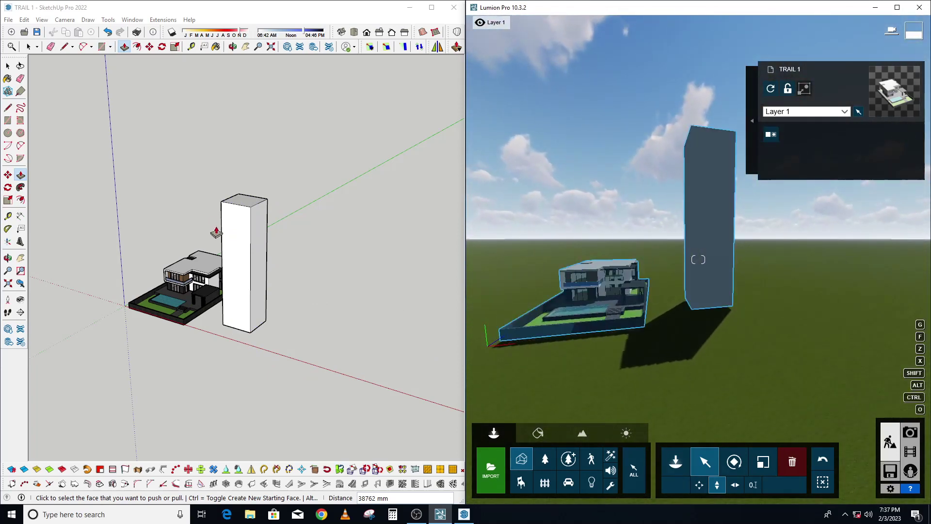
Delete the tall test box and make Lumion's camera follow SketchUp's view.
click(8, 67)
click(245, 224)
right_click(244, 220)
click(261, 240)
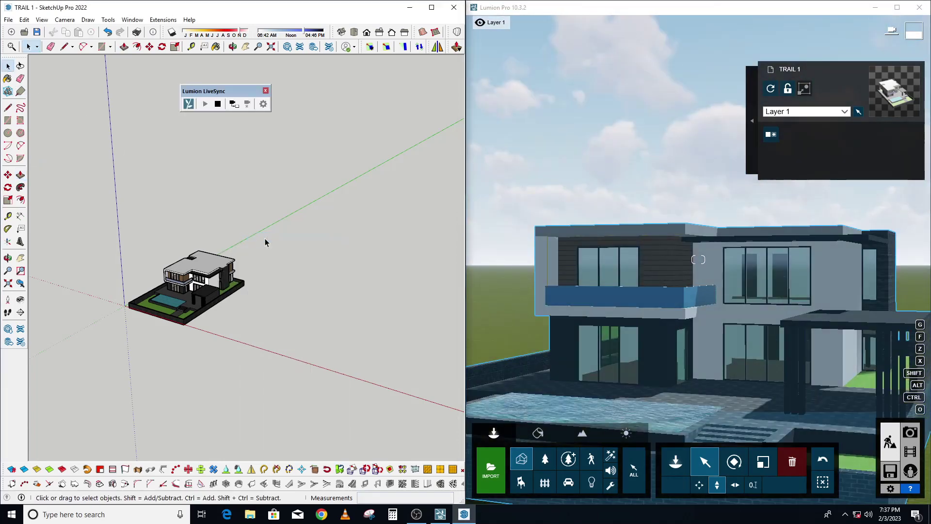
click(232, 104)
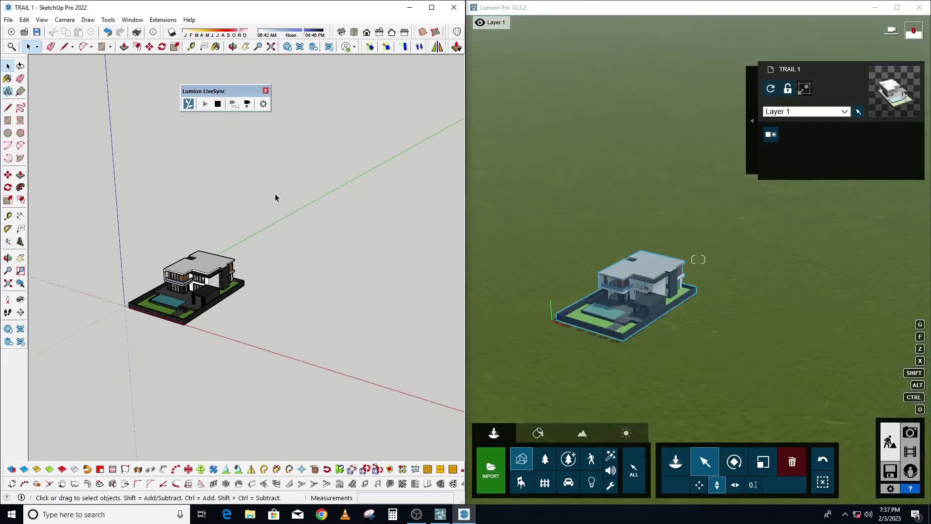
Zoom in and out on the house to check the Lumion sync, then minimise SketchUp.
scroll(190, 305, up, 2)
scroll(190, 305, up, 3)
scroll(190, 305, up, 2)
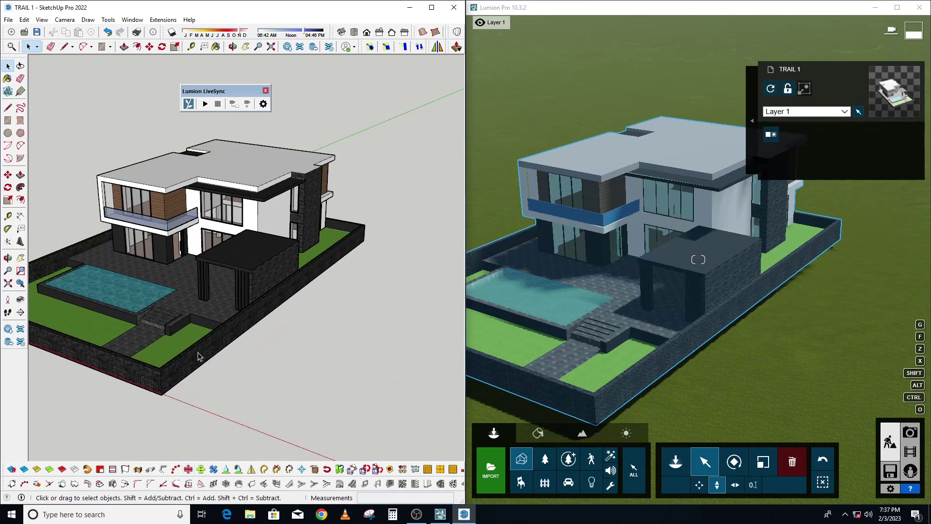
scroll(173, 256, down, 3)
scroll(174, 256, up, 2)
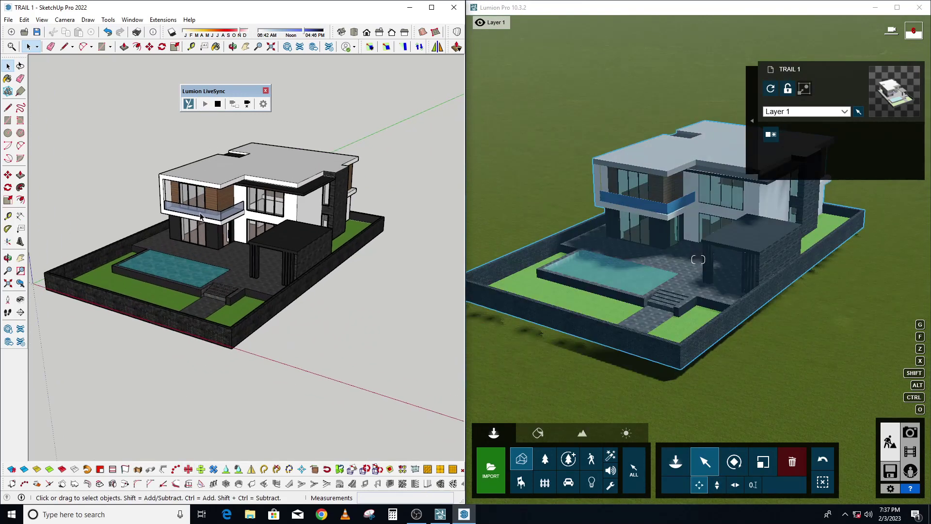
scroll(200, 217, up, 2)
scroll(198, 208, down, 3)
scroll(197, 200, up, 1)
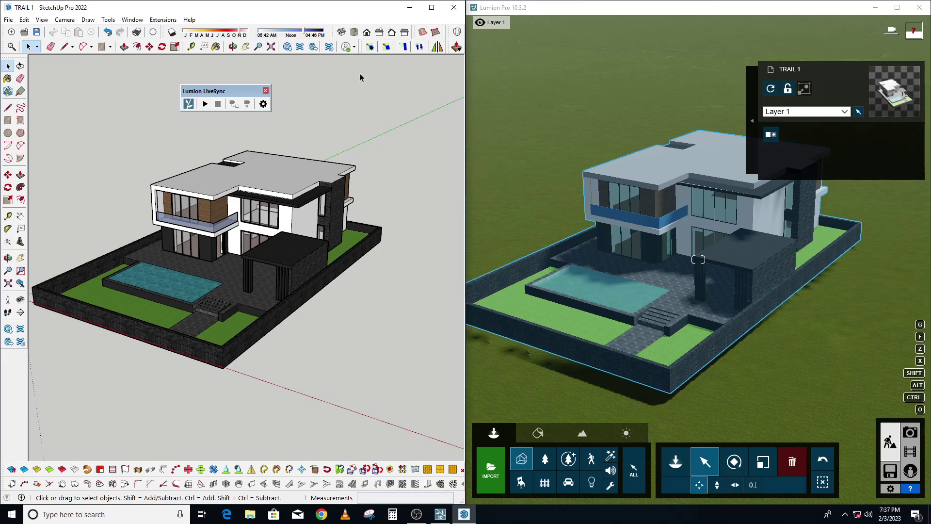
click(410, 14)
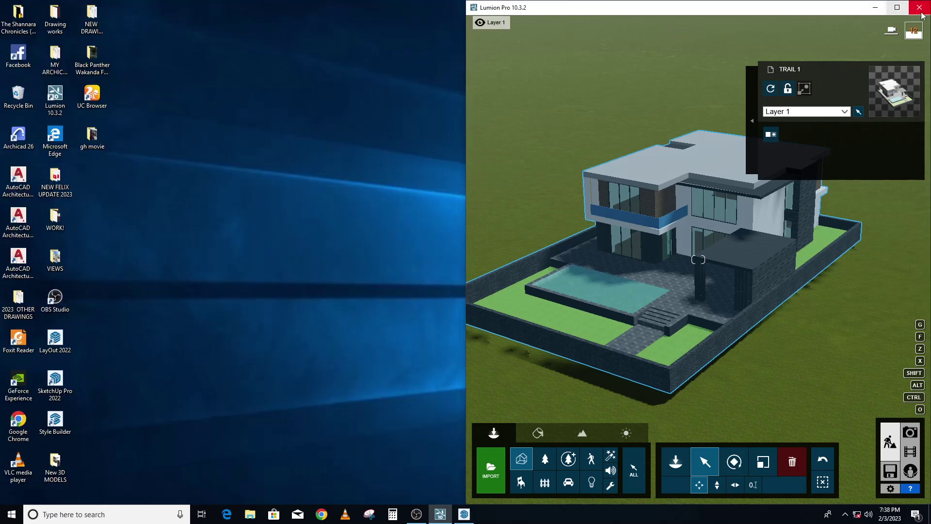
Maximise Lumion and angle the camera to frame the whole house.
click(896, 7)
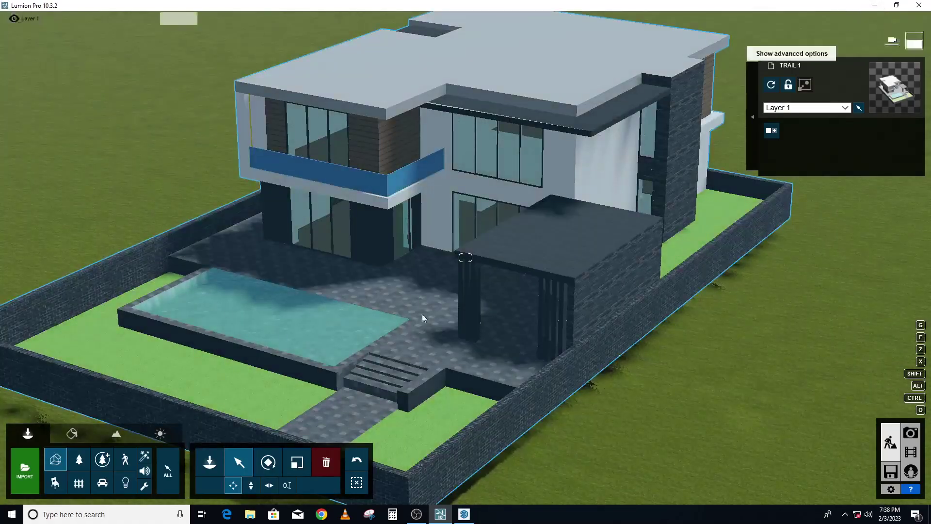
right_drag(438, 318, 466, 369)
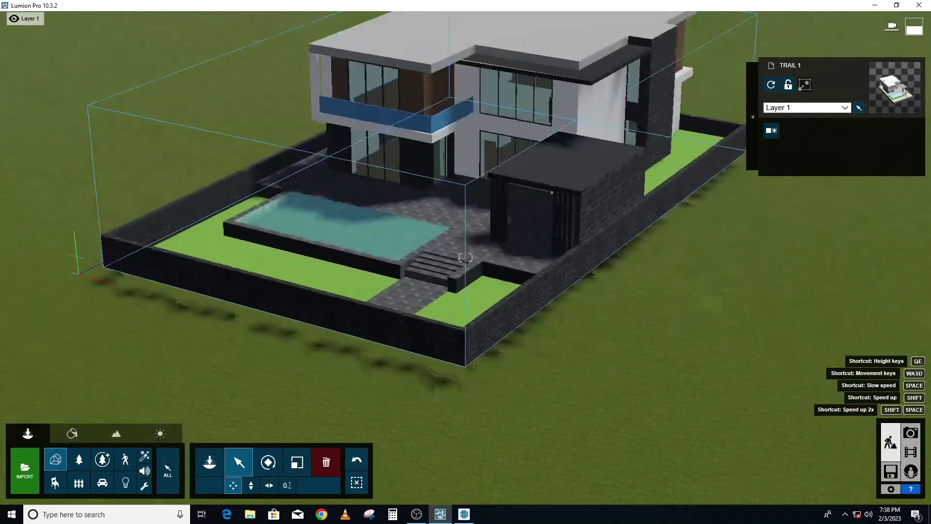
mouse_move(466, 368)
right_down()
mouse_move(394, 311)
mouse_move(352, 400)
right_up()
click(392, 313)
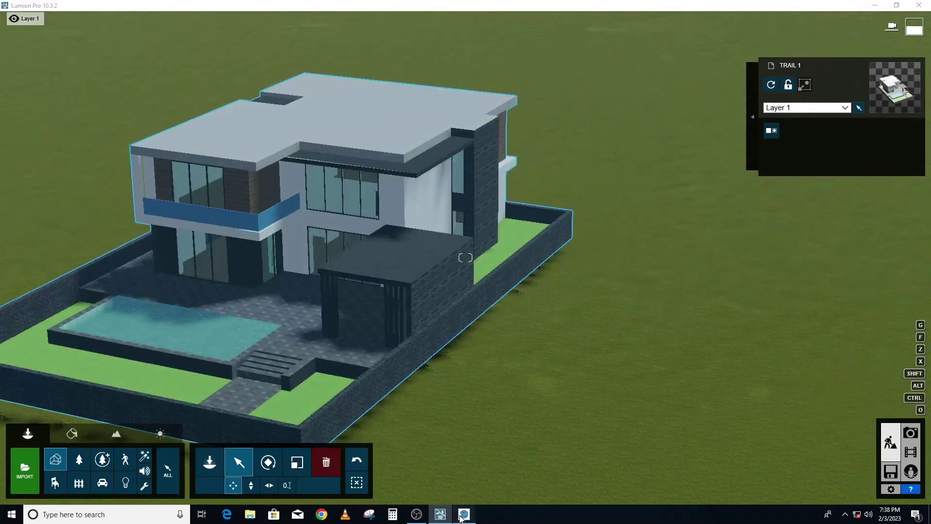
Restart LiveSync of the house model from SketchUp.
click(461, 517)
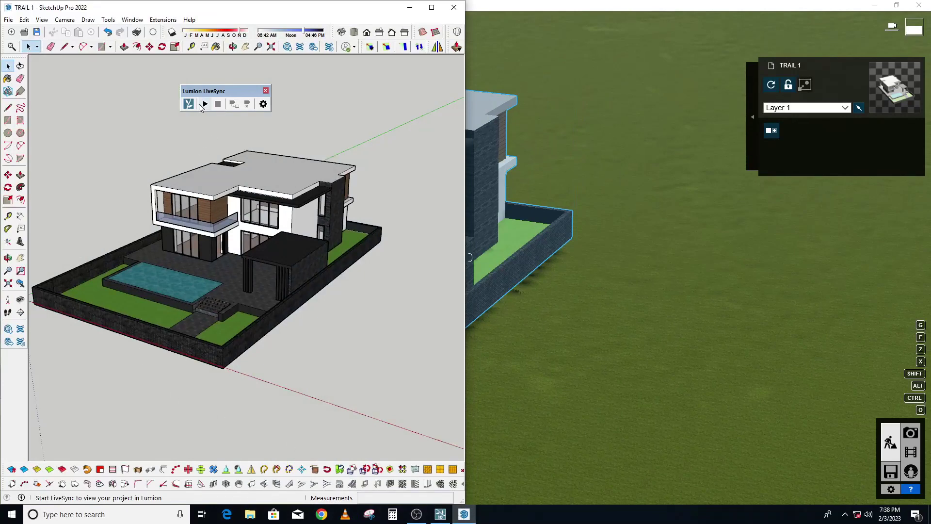
click(204, 105)
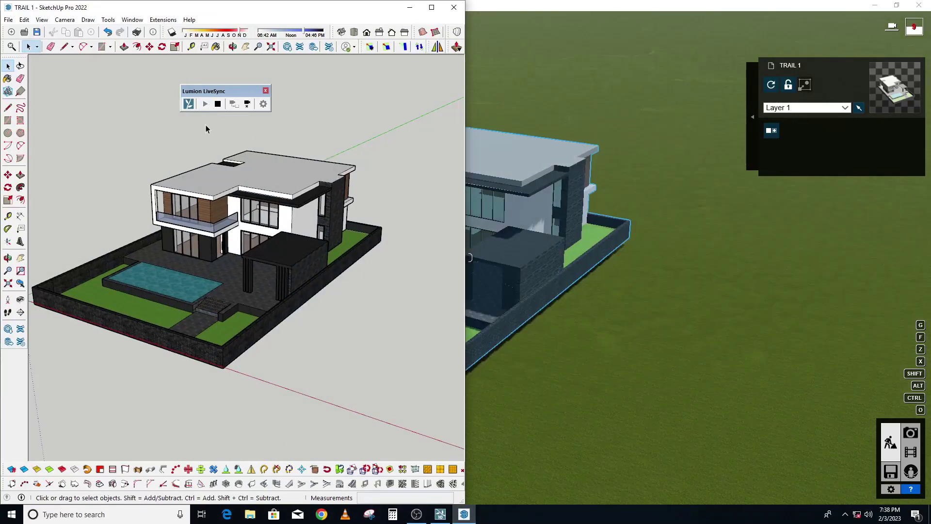
right_click(248, 264)
click(524, 333)
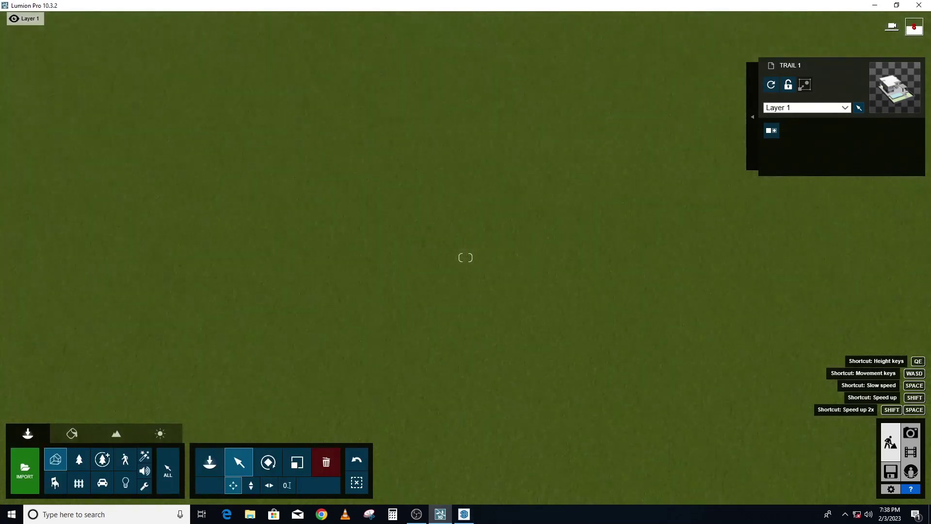
Swing the Lumion camera over the pool, then open the project start screen.
right_drag(465, 257, 465, 257)
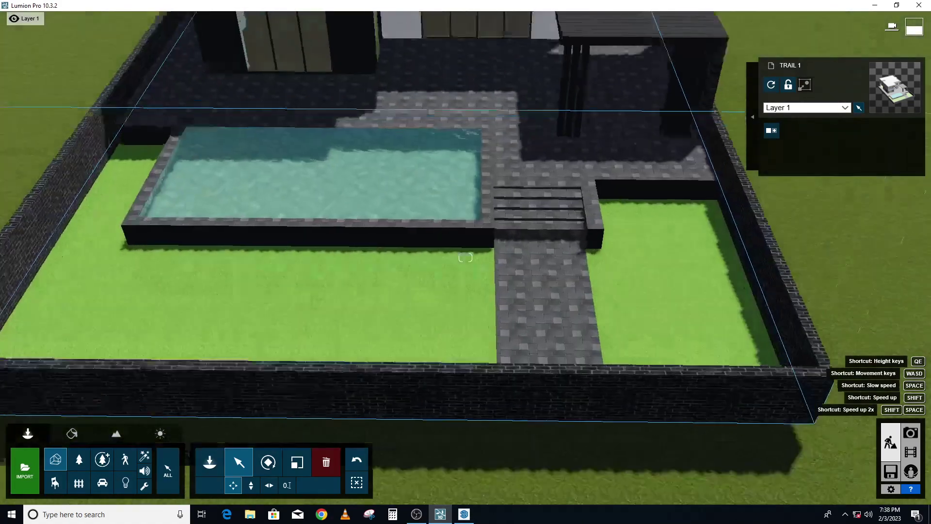
right_drag(465, 257, 667, 342)
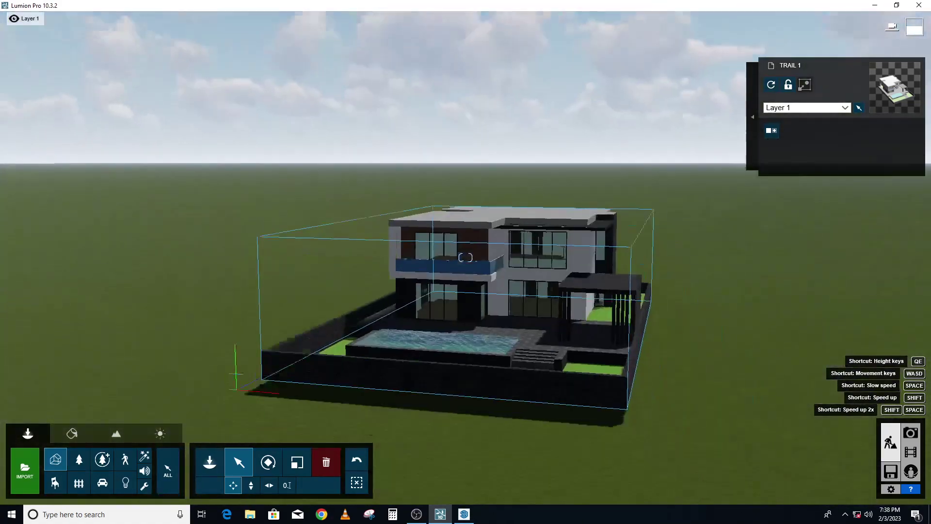
click(890, 471)
Save the Lumion project as 'TR' in Documents.
click(595, 257)
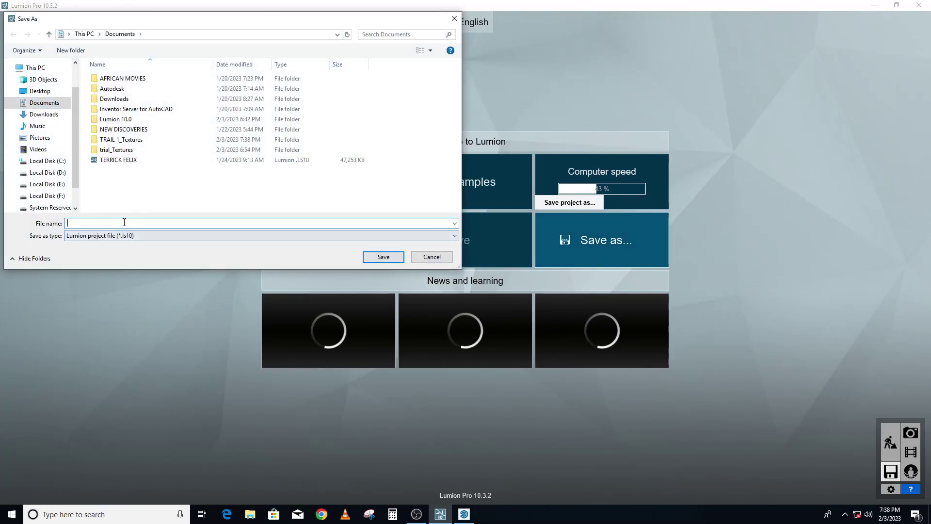
text(TR 1)
click(382, 257)
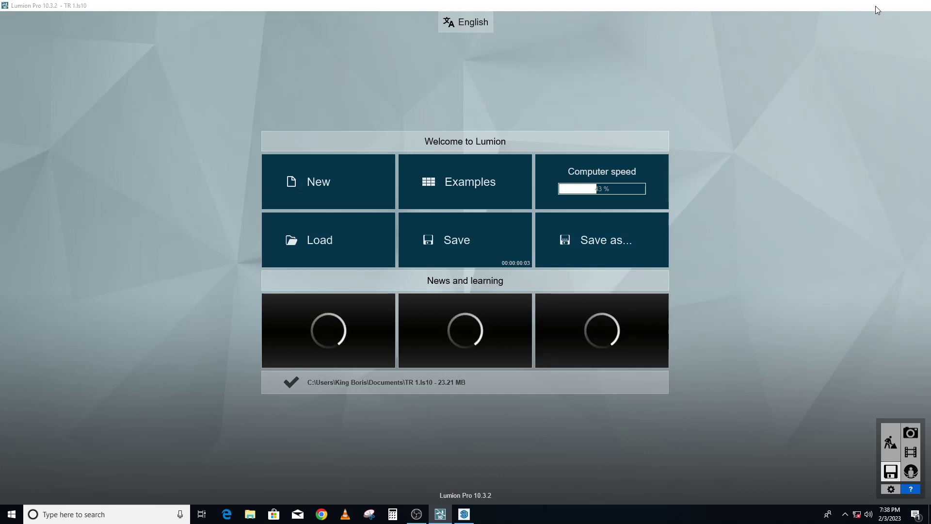
Close Lumion, keep the SketchUp model open with nothing selected, and minimise SketchUp.
click(876, 9)
click(453, 8)
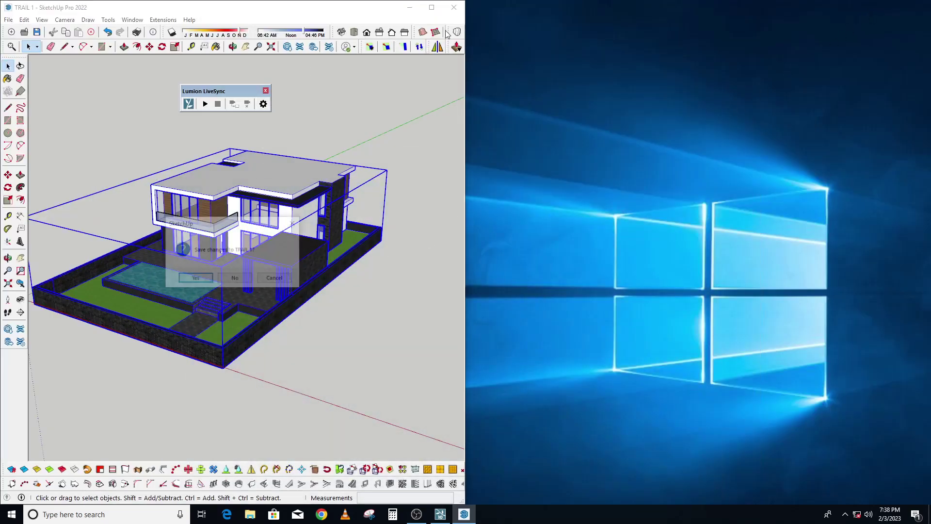
click(276, 279)
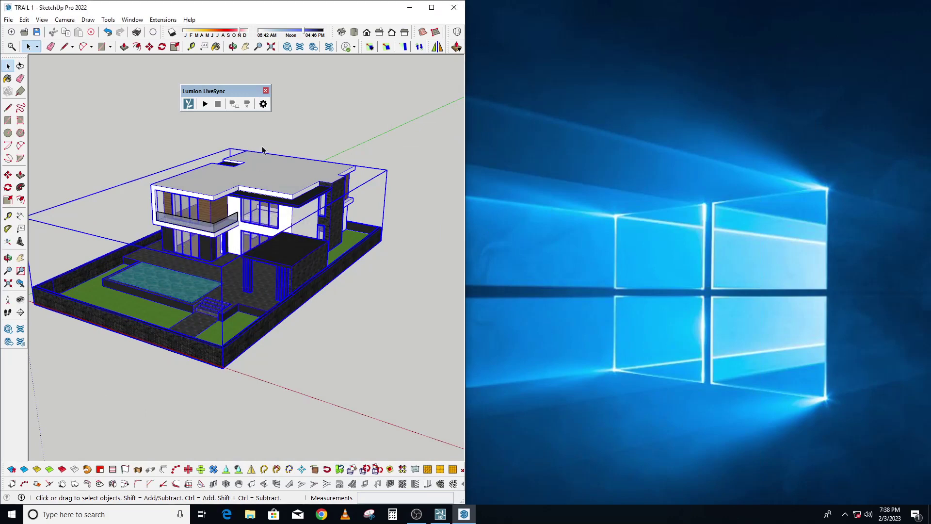
click(379, 294)
click(413, 14)
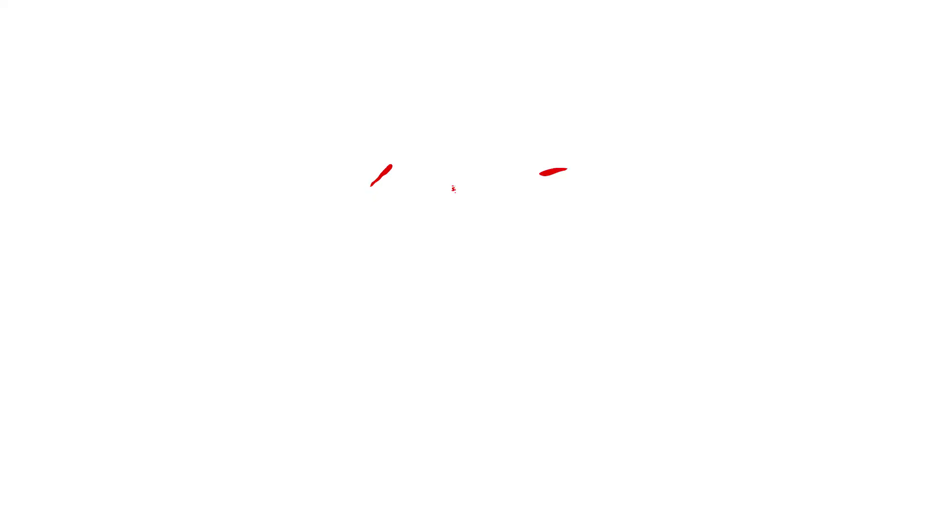